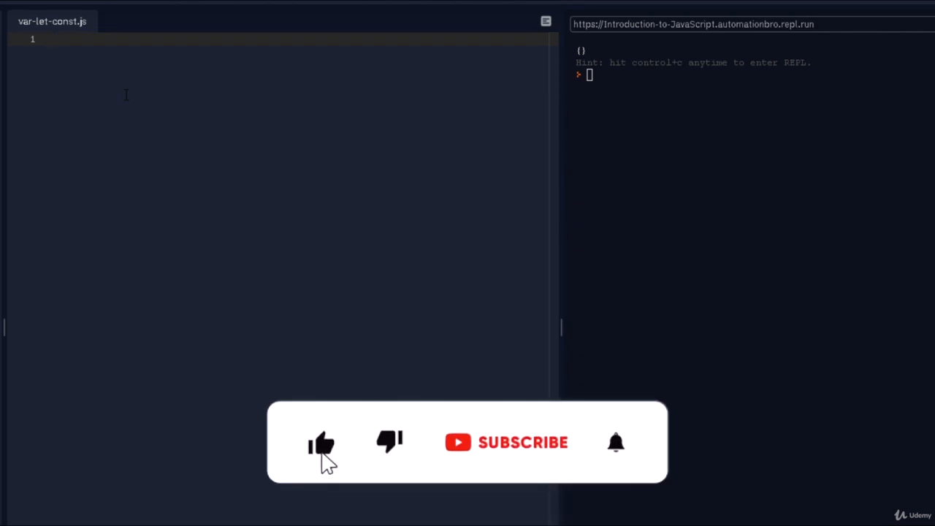
pyautogui.write('v')
pyautogui.write('ar person ')
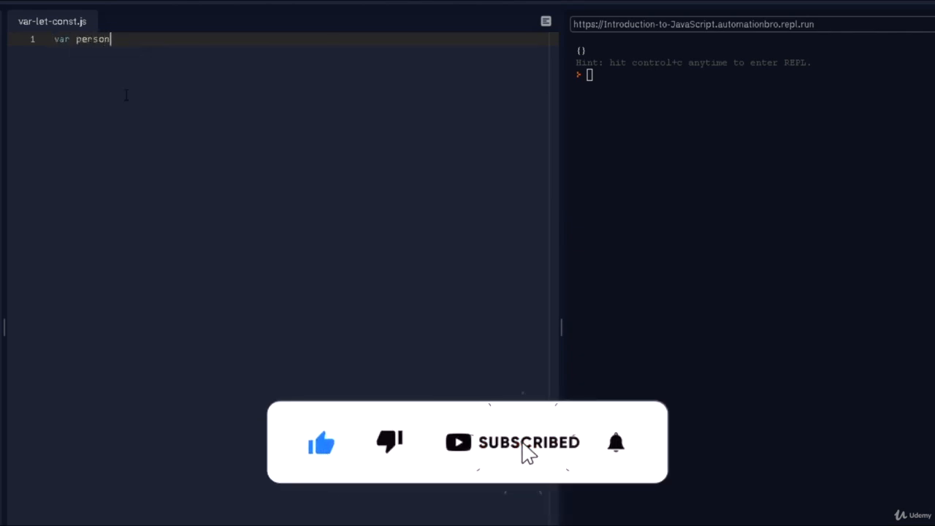
pyautogui.write("= 'Ja")
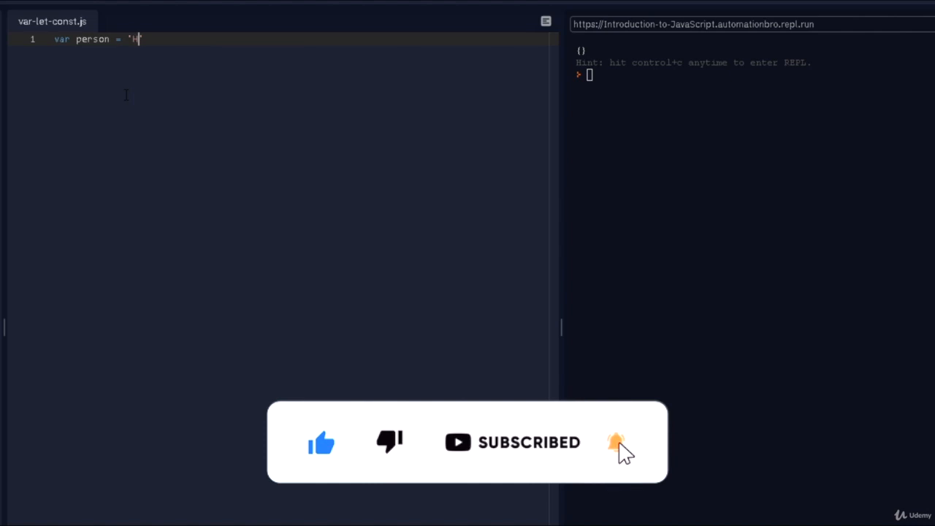
pyautogui.write('mes')
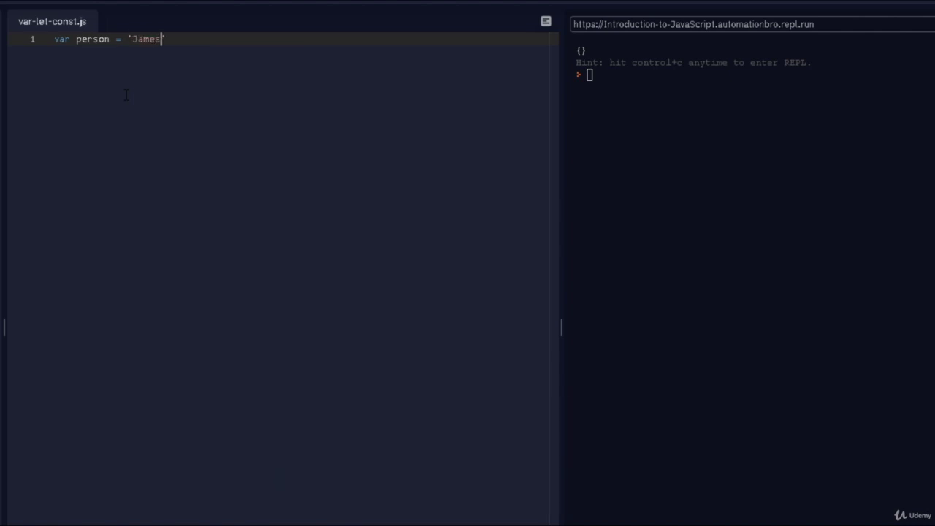
# - Declare var person = 'James', log it with a // James comment, and run to print James
pyautogui.press('End')
pyautogui.press('Return')
pyautogui.press('Return')
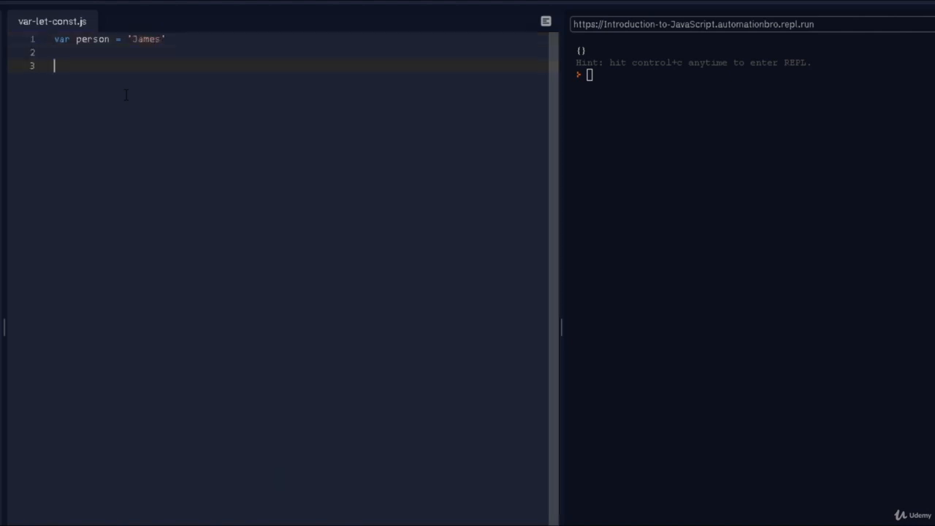
pyautogui.write('console.log(')
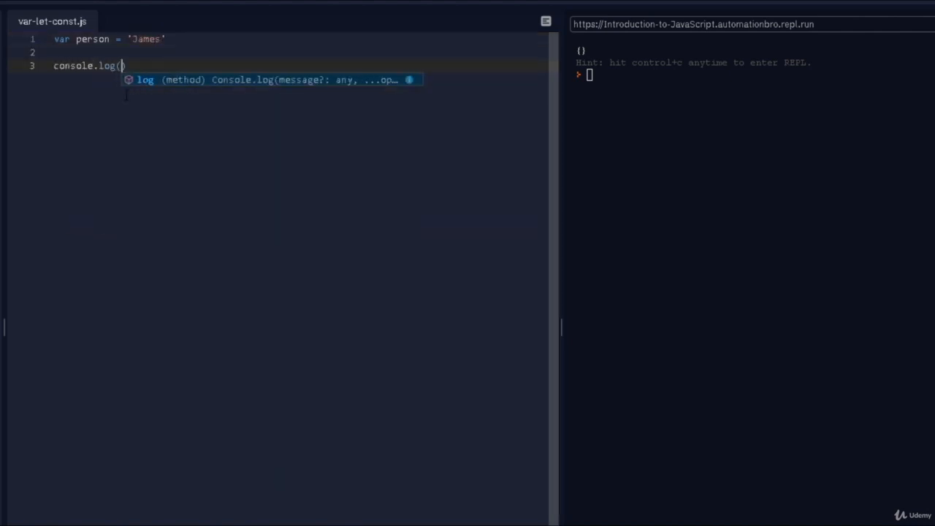
pyautogui.write('person')
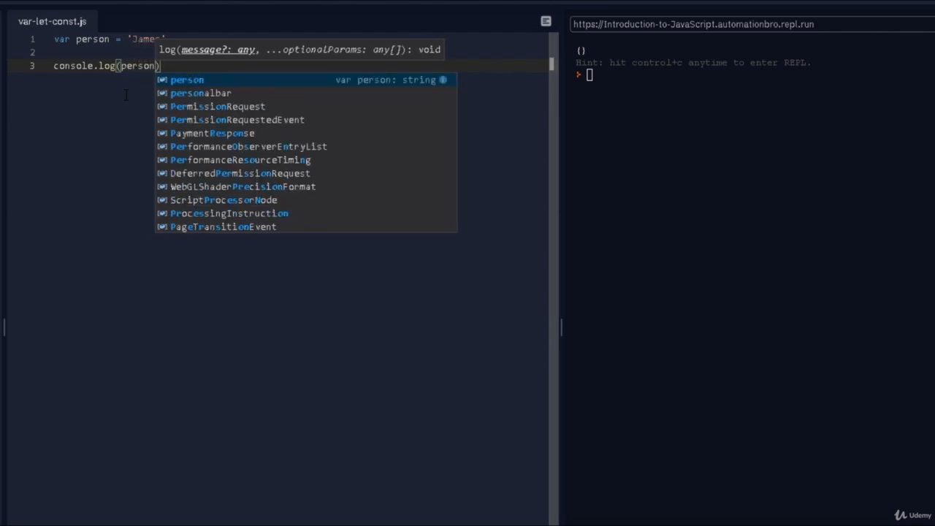
pyautogui.press('Escape')
pyautogui.hotkey('ctrl', 'Return')
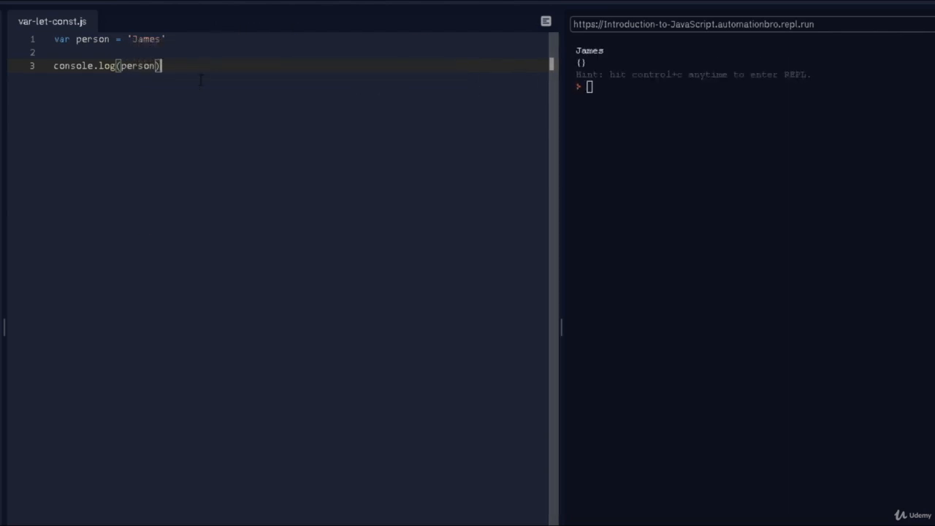
pyautogui.write(' // James')
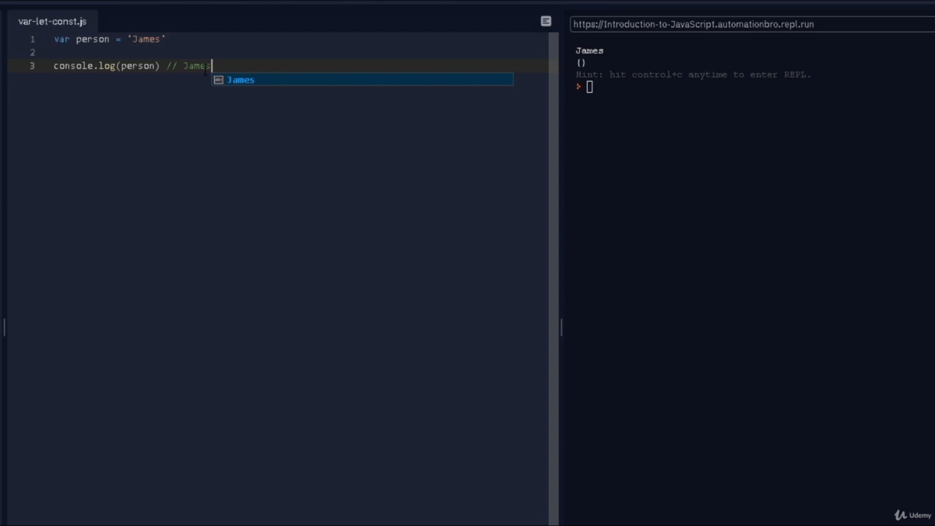
# - Insert two blank lines between the declaration and the log, leaving the caret on line 3
pyautogui.press('Escape')
pyautogui.click(146, 52)
pyautogui.press('Return')
pyautogui.press('Return')
pyautogui.press('Up')
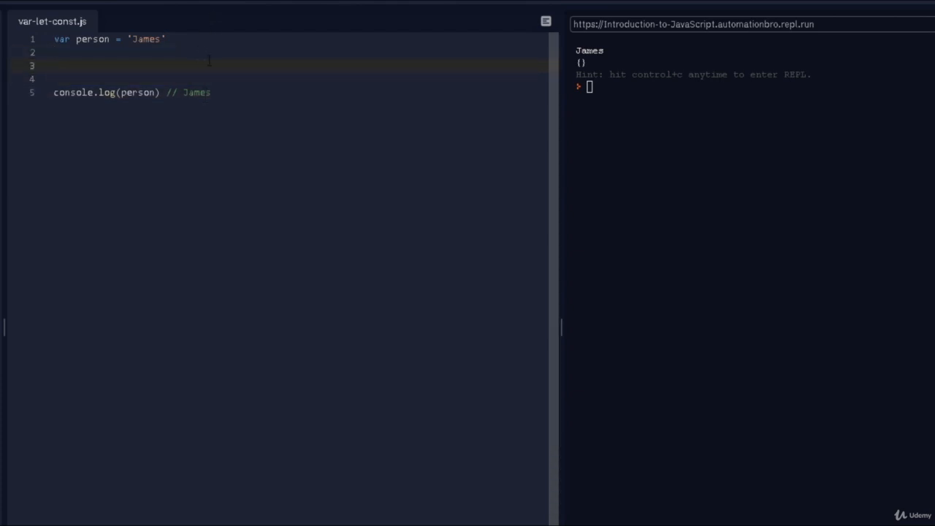
pyautogui.write('if (')
pyautogui.write('true) ')
pyautogui.write('{')
# - Add an if (true) { } block on line 3 and declare var person = 'Jenny' inside it
pyautogui.press('Return')
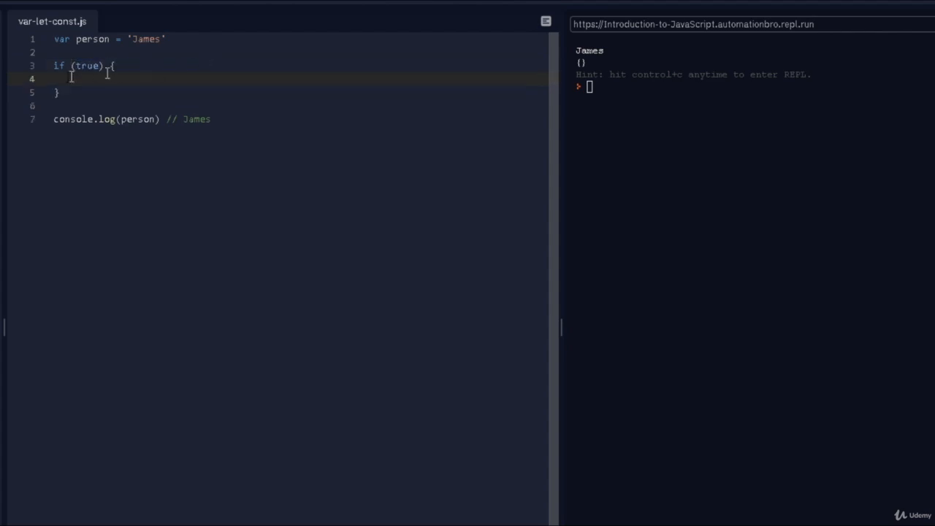
pyautogui.click(83, 65)
pyautogui.doubleClick(82, 65)
pyautogui.click(91, 80)
pyautogui.write('console.')
pyautogui.press('BackSpace')
pyautogui.press('BackSpace')
pyautogui.press('BackSpace')
pyautogui.write('console.log(')
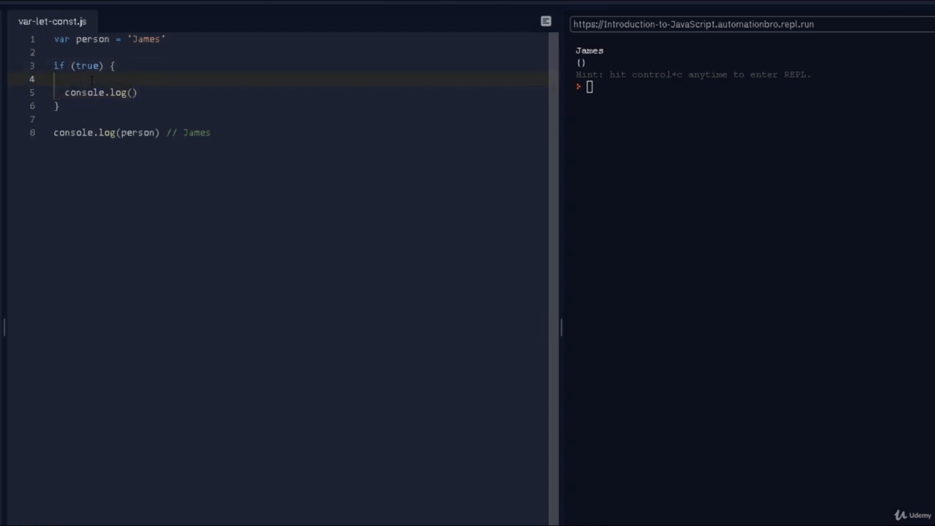
pyautogui.write('var ')
pyautogui.write("person = '")
pyautogui.write('Jenny')
# - Correct the inner call to console.log(person) and return to the end of the final log line
pyautogui.click(59, 119)
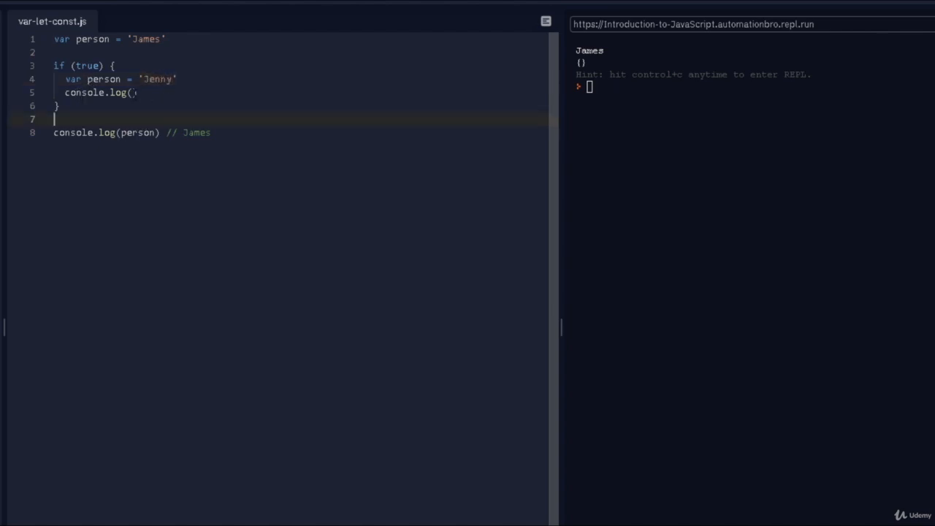
pyautogui.click(134, 93)
pyautogui.write('name')
pyautogui.press('BackSpace')
pyautogui.press('BackSpace')
pyautogui.press('BackSpace')
pyautogui.write('person')
pyautogui.click(174, 177)
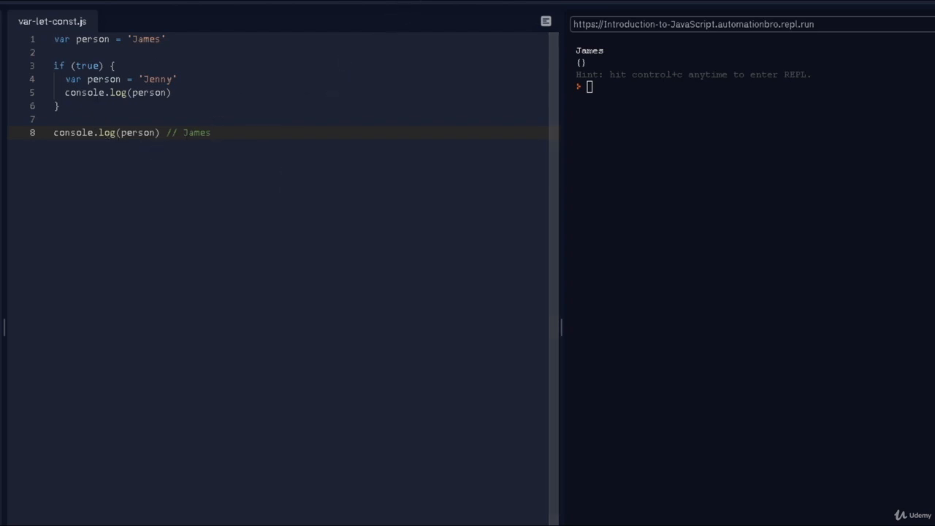
pyautogui.hotkey('ctrl', 'Return')
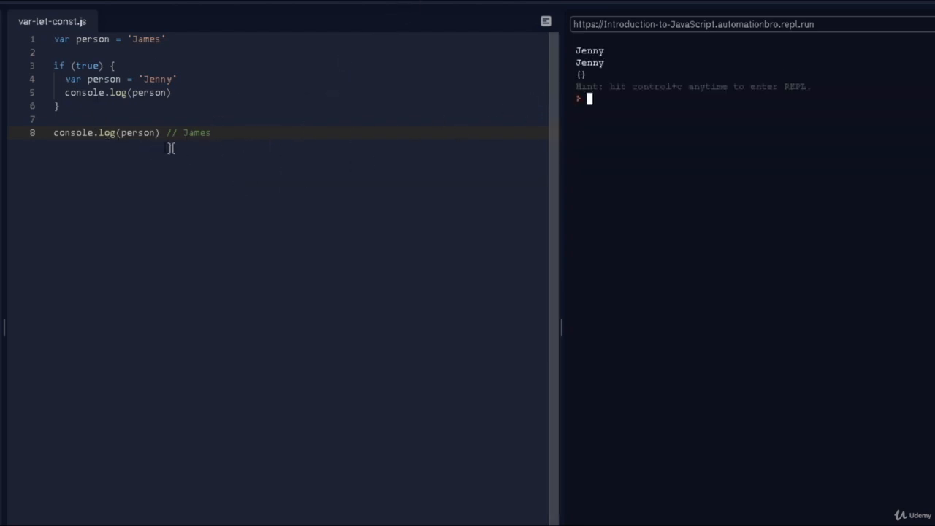
pyautogui.tripleClick(170, 134)
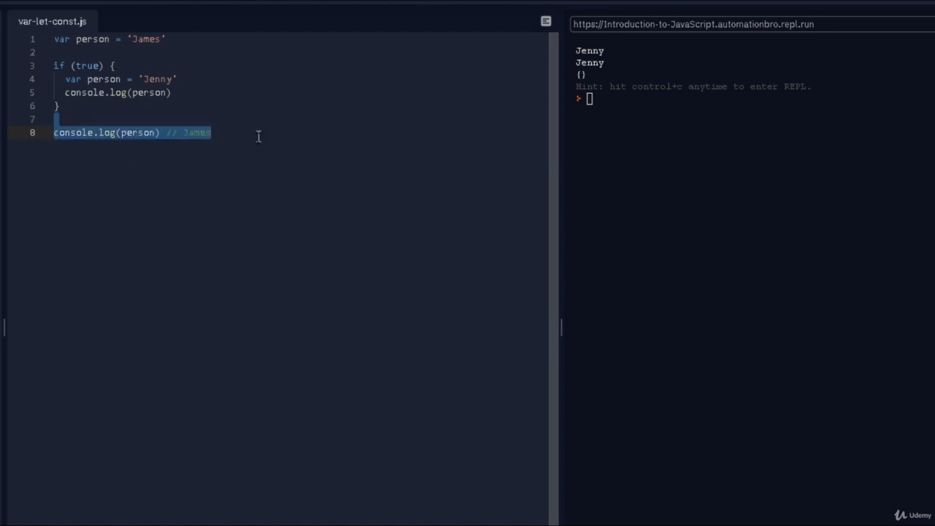
pyautogui.hotkey('shift', 'alt', 'Down')
pyautogui.hotkey('ctrl', 'z')
pyautogui.click(366, 121)
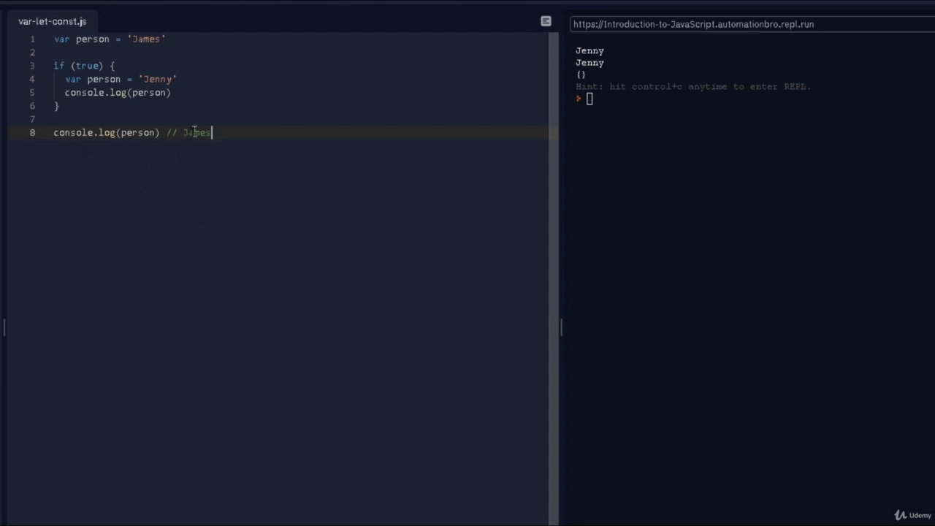
pyautogui.moveTo(212, 132); pyautogui.dragTo(172, 132)
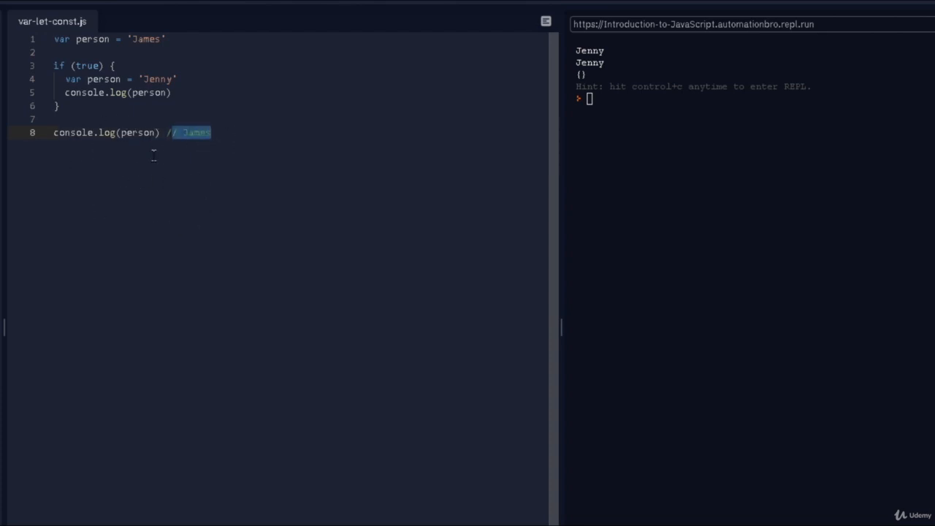
pyautogui.click(232, 149)
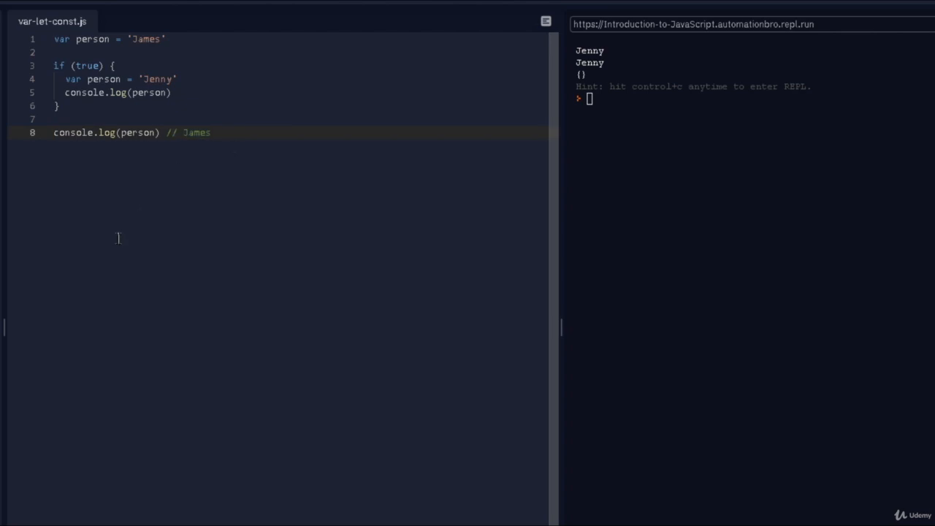
pyautogui.write("'")
pyautogui.press('Return')
pyautogui.press('BackSpace')
pyautogui.press('BackSpace')
pyautogui.press('Return')
pyautogui.press('Return')
pyautogui.write('// ....')
pyautogui.moveTo(63, 106); pyautogui.dragTo(38, 68)
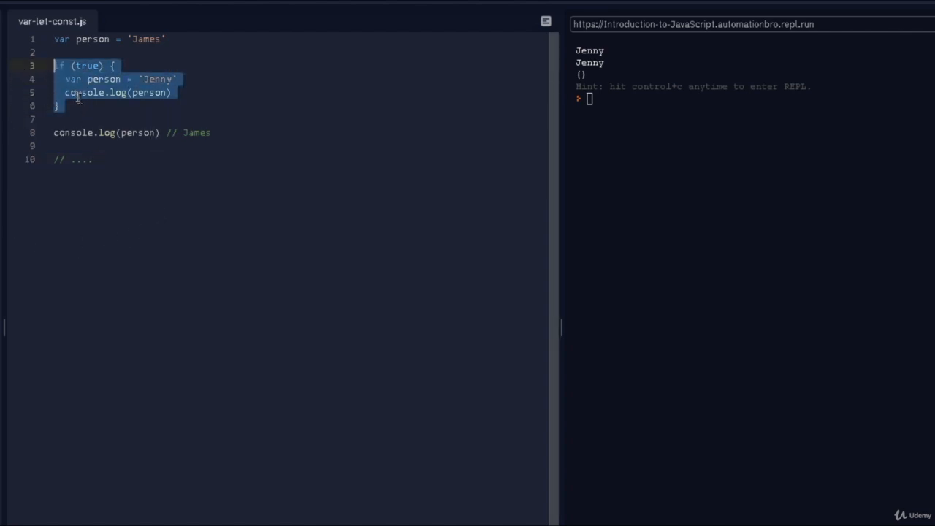
pyautogui.click(117, 113)
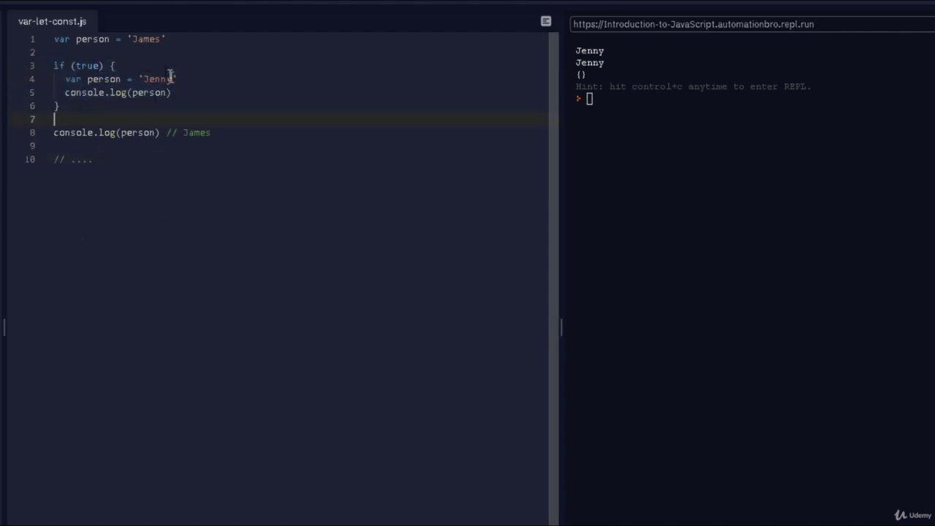
pyautogui.doubleClick(197, 133)
pyautogui.click(117, 181)
# - Replace both var keywords with let via multi-select and rerun, printing Jenny then James
pyautogui.doubleClick(62, 39)
pyautogui.hotkey('ctrl', 'd')
pyautogui.write('let')
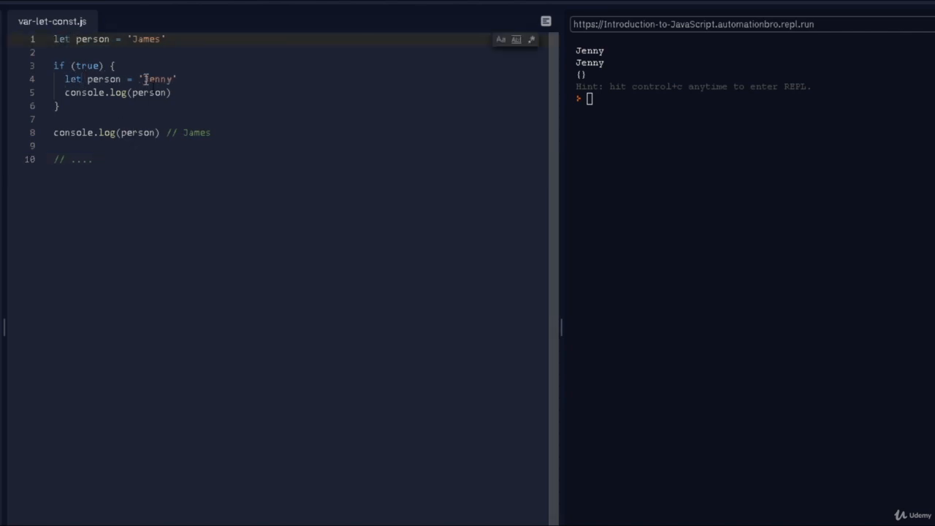
pyautogui.click(300, 166)
pyautogui.hotkey('ctrl', 'Return')
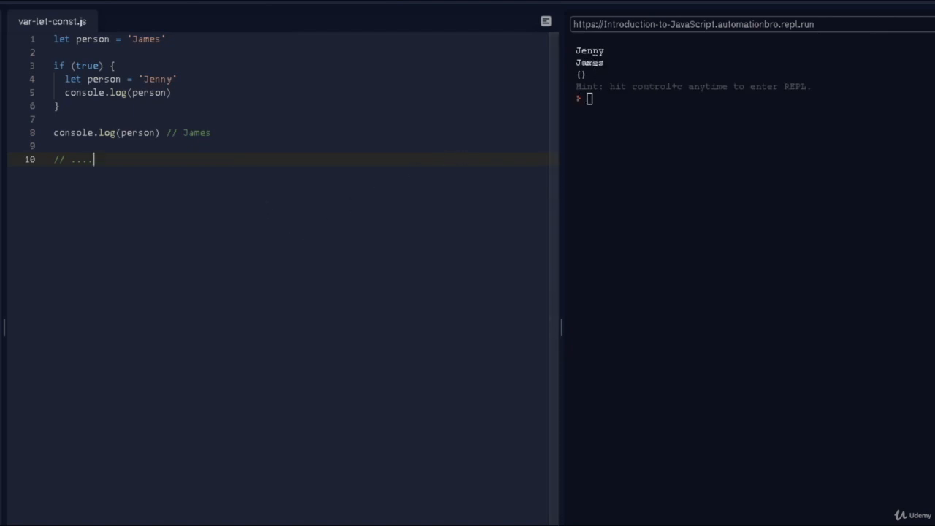
# - Highlight the Jenny output, the if-block body and the outer log's person to explain block scope
pyautogui.doubleClick(589, 50)
pyautogui.moveTo(176, 92); pyautogui.dragTo(53, 66)
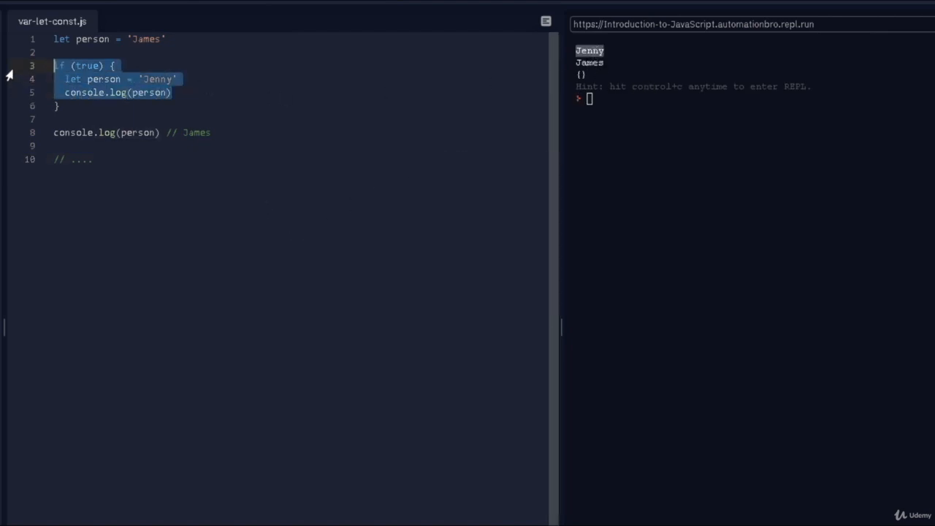
pyautogui.click(176, 120)
pyautogui.click(148, 146)
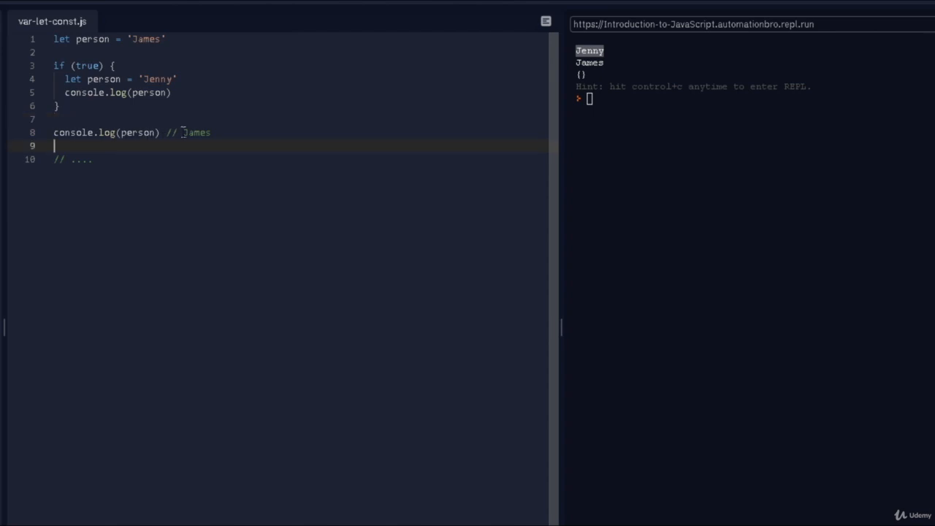
pyautogui.doubleClick(139, 132)
pyautogui.click(131, 159)
# - Highlight the outer declaration, the if block brace to brace, the whole script and both let keywords
pyautogui.moveTo(73, 38)
pyautogui.mouseDown()
pyautogui.moveTo(54, 52)
pyautogui.moveTo(170, 79)
pyautogui.mouseUp()
pyautogui.click(65, 92)
pyautogui.click(93, 93)
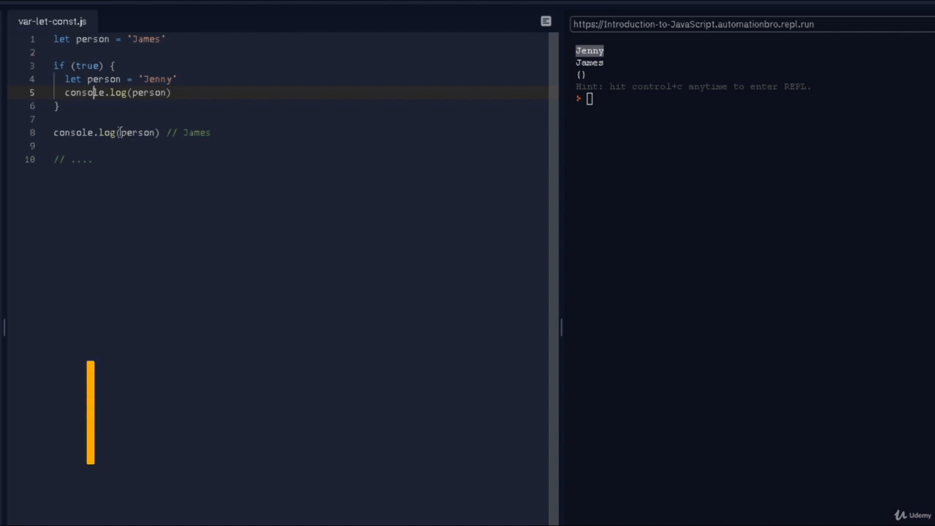
pyautogui.moveTo(111, 65); pyautogui.dragTo(59, 107)
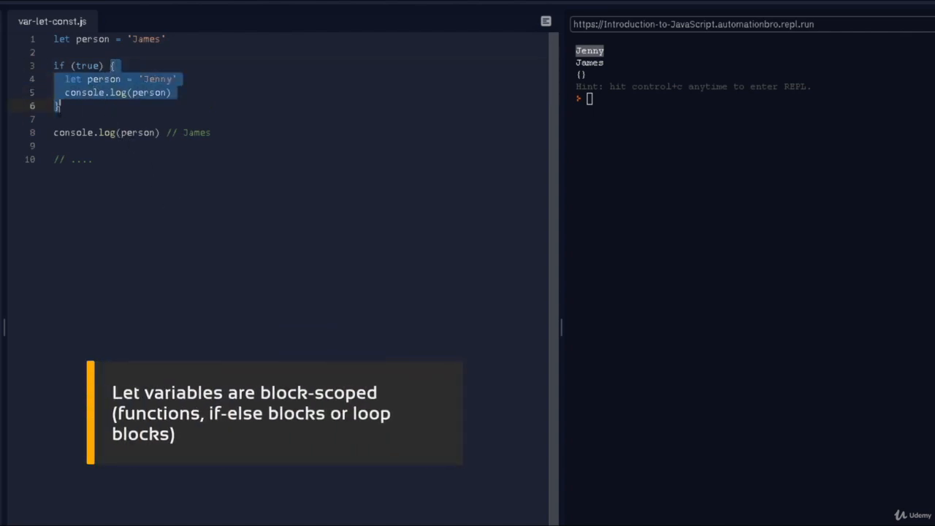
pyautogui.click(177, 104)
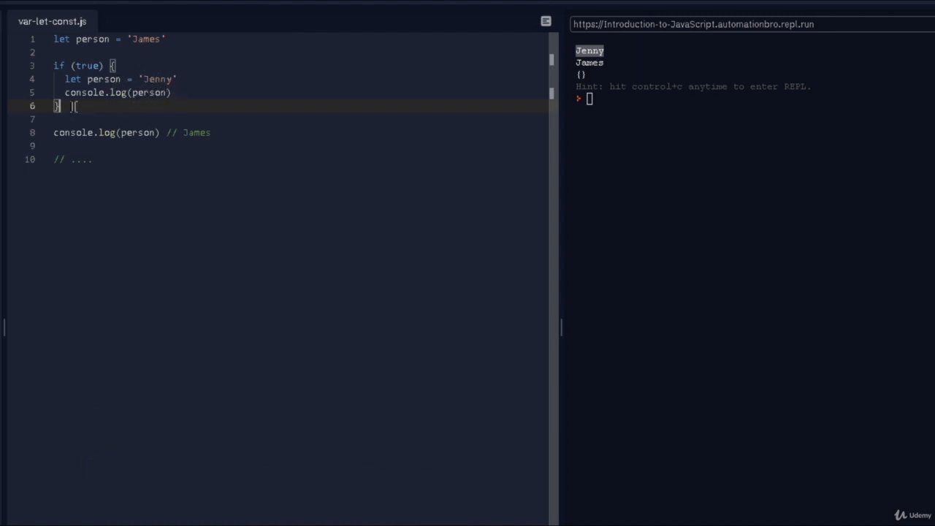
pyautogui.moveTo(60, 106); pyautogui.dragTo(102, 66)
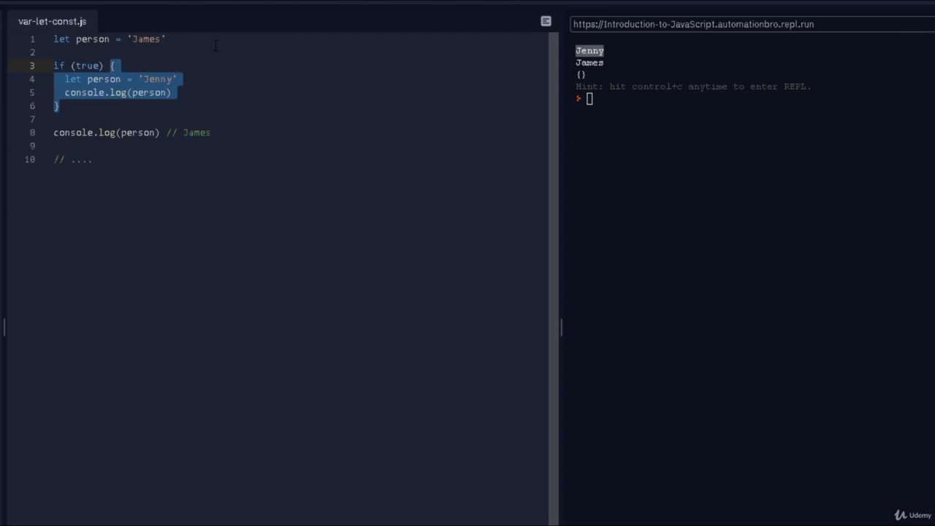
pyautogui.moveTo(167, 39); pyautogui.dragTo(57, 38)
pyautogui.moveTo(95, 160); pyautogui.dragTo(54, 38)
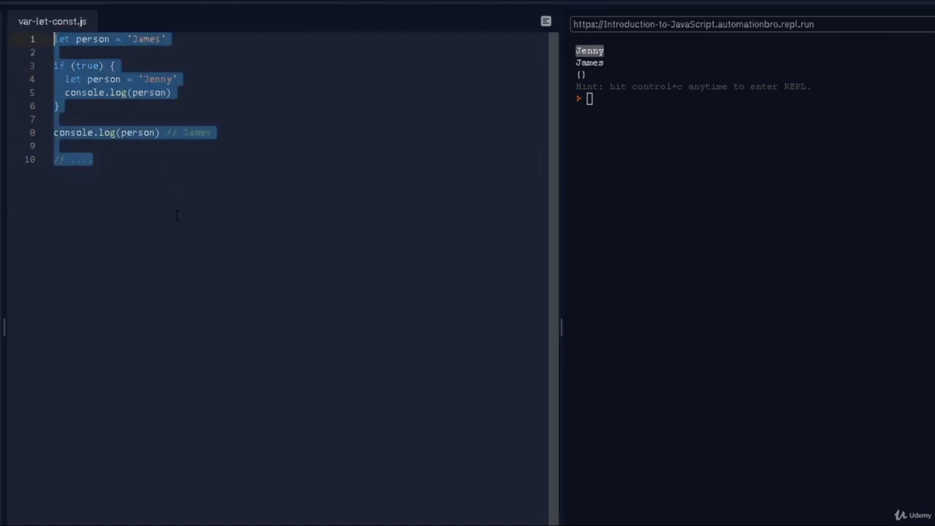
pyautogui.click(138, 179)
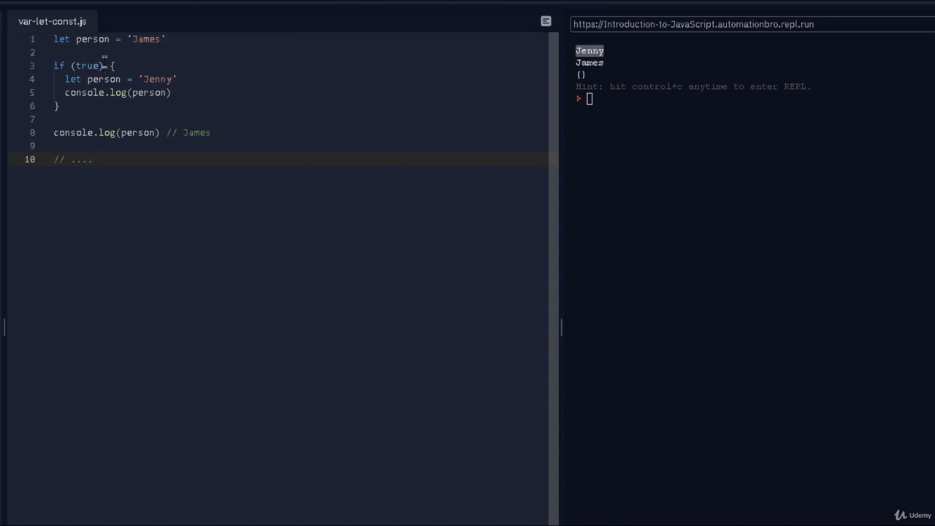
pyautogui.doubleClick(59, 39)
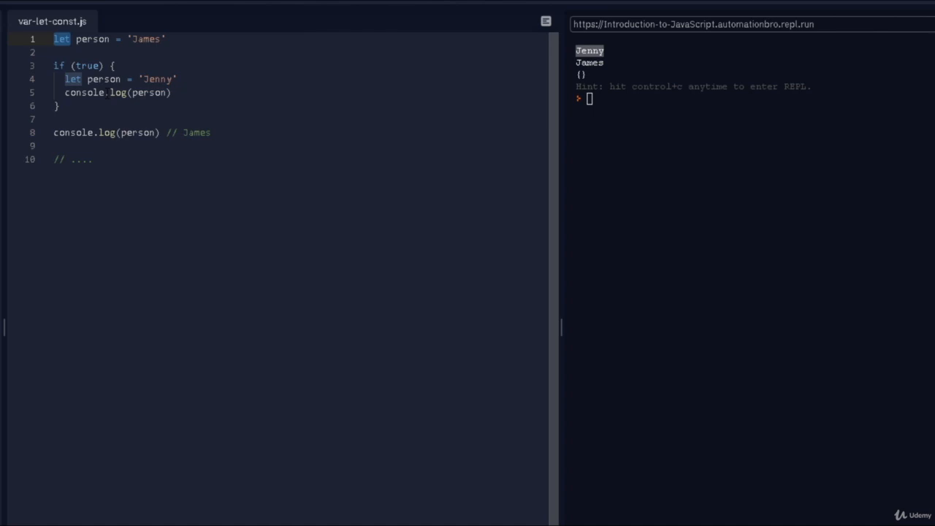
pyautogui.click(149, 222)
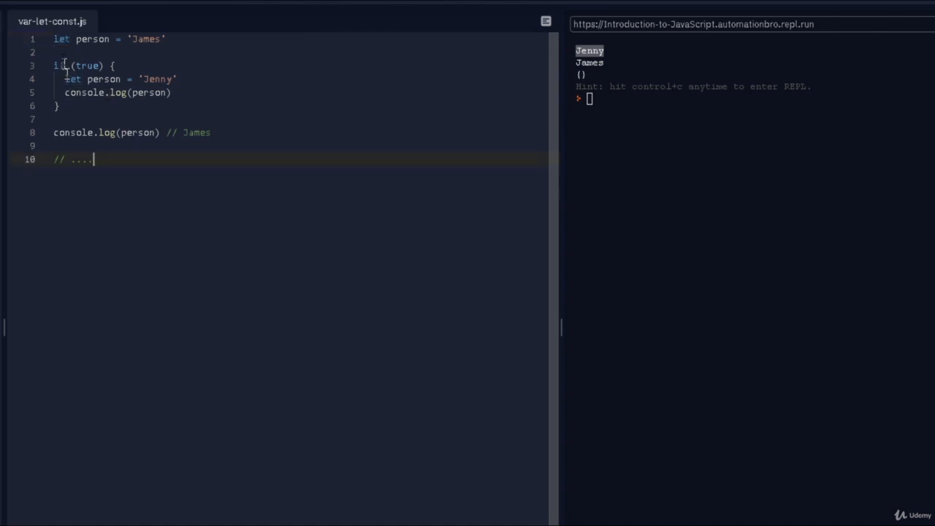
# - Change both let declarations of person to const and rerun the script
pyautogui.doubleClick(62, 38)
pyautogui.hotkey('ctrl', 'd')
pyautogui.write('const')
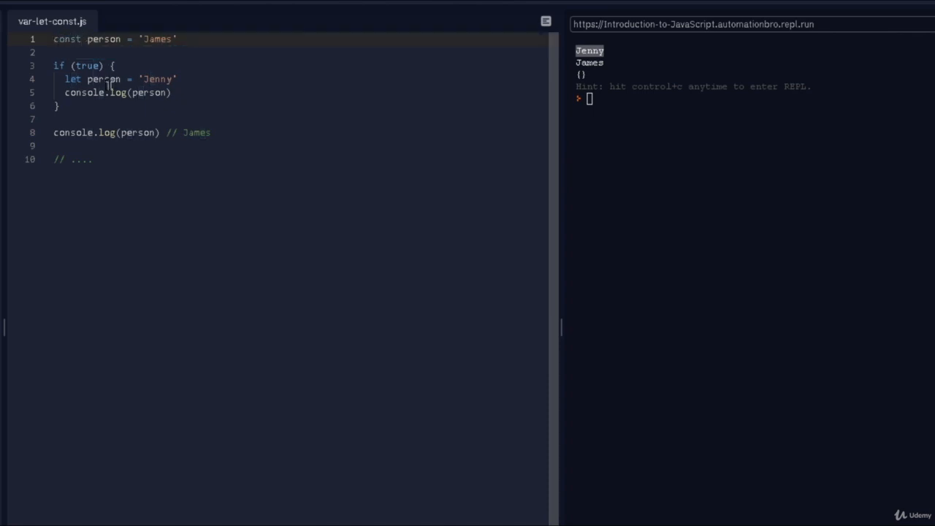
pyautogui.doubleClick(73, 79)
pyautogui.write('const')
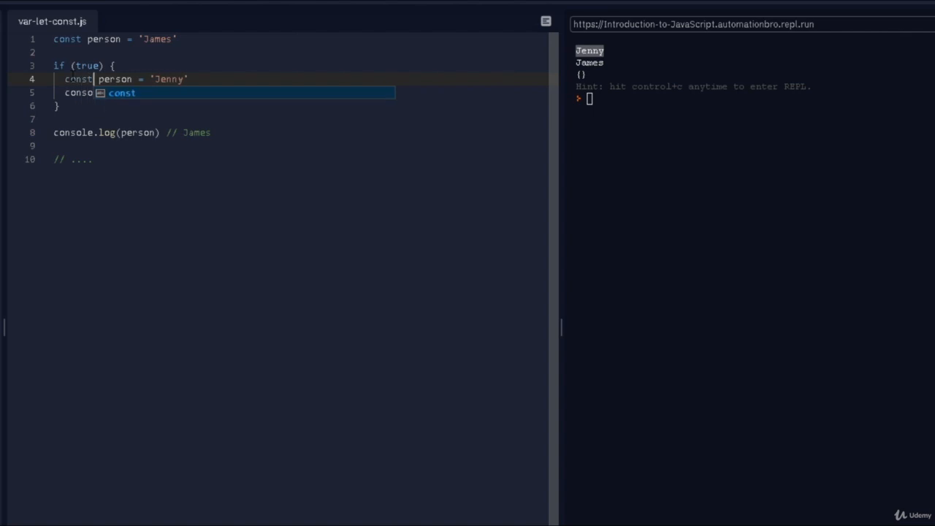
pyautogui.click(180, 181)
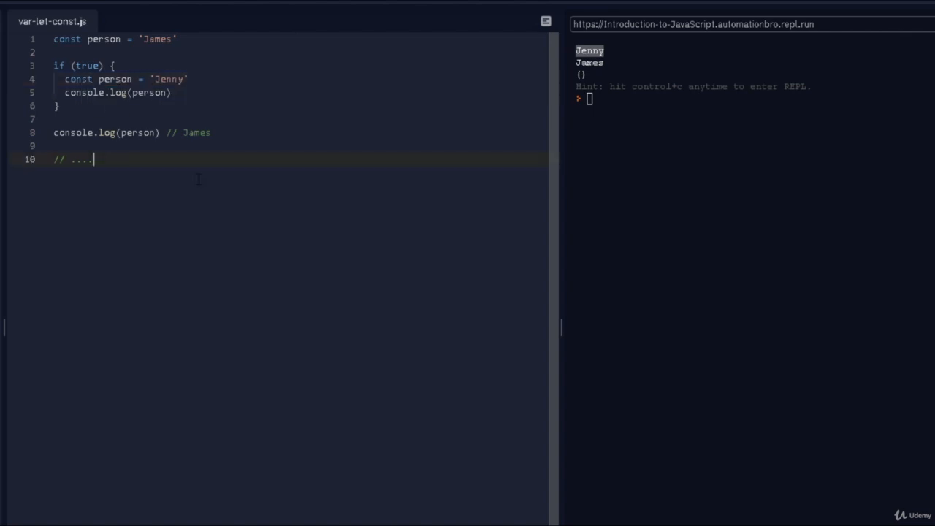
pyautogui.hotkey('ctrl', 'Return')
# - Highlight the Jenny and James console lines, the 'James' value and the inner log call
pyautogui.click(651, 85)
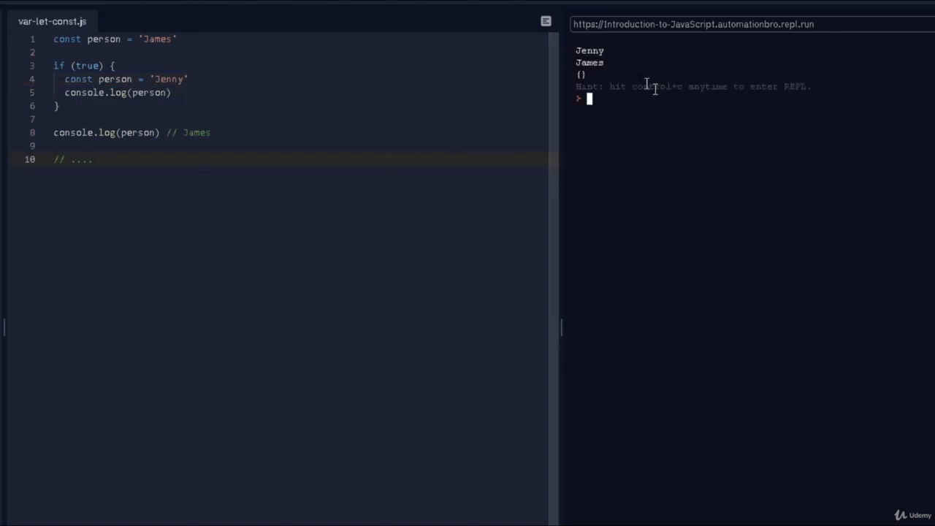
pyautogui.moveTo(646, 86); pyautogui.dragTo(570, 47)
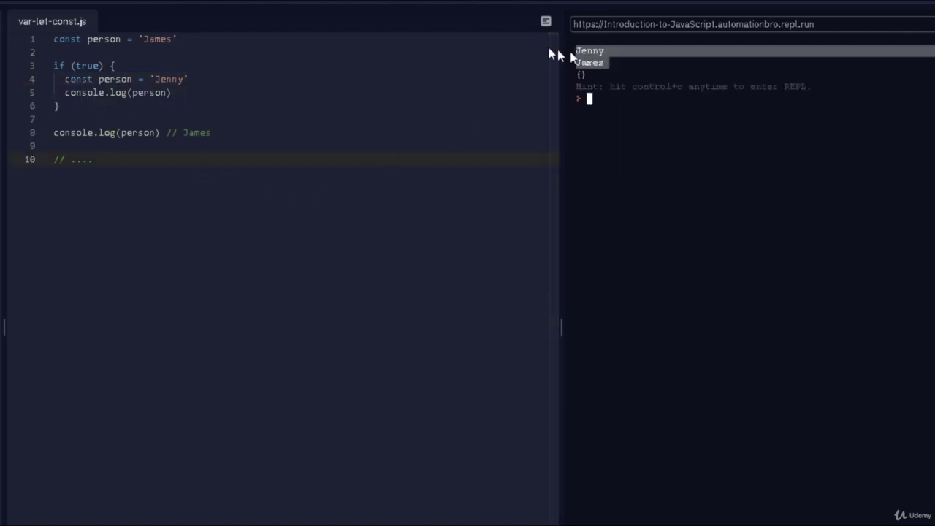
pyautogui.doubleClick(157, 39)
pyautogui.click(181, 123)
pyautogui.click(169, 92)
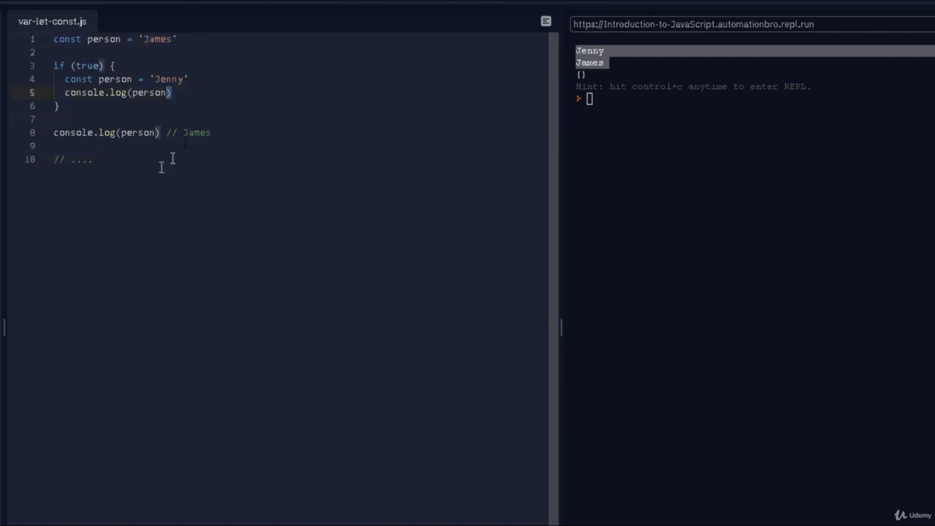
pyautogui.click(172, 159)
# - Make line 1 a let declaration, add person = 'Jordan' on line 2 and rerun to print Jenny then Jordan
pyautogui.click(134, 53)
pyautogui.press('Return')
pyautogui.press('Return')
pyautogui.click(71, 39)
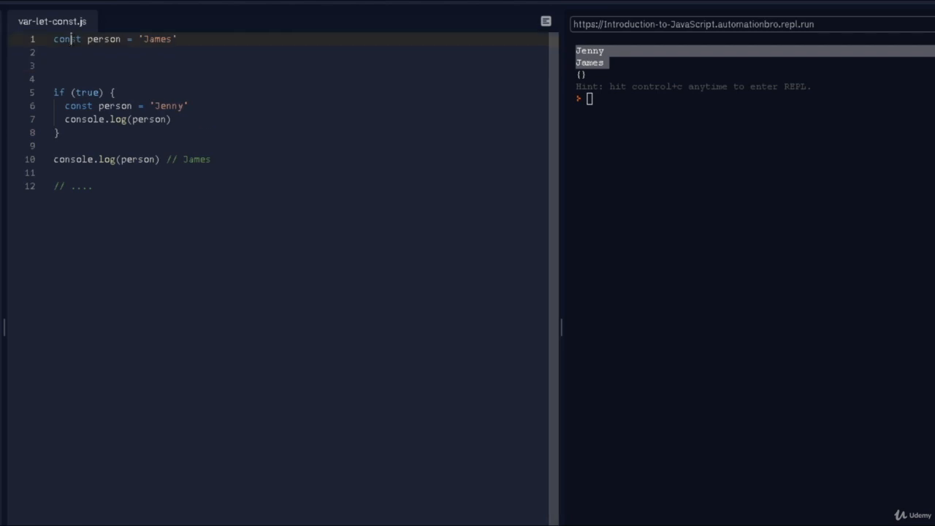
pyautogui.doubleClick(72, 39)
pyautogui.write('let')
pyautogui.click(96, 57)
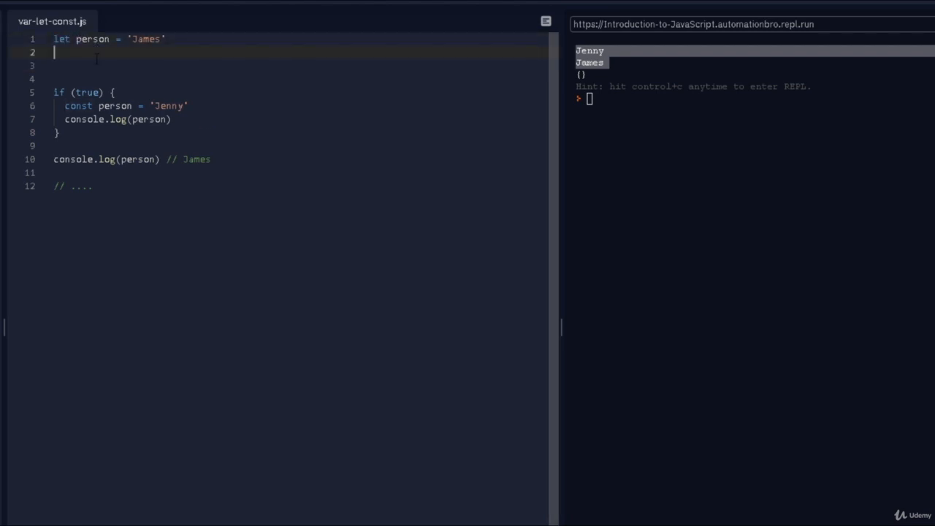
pyautogui.write('person = ')
pyautogui.write("'")
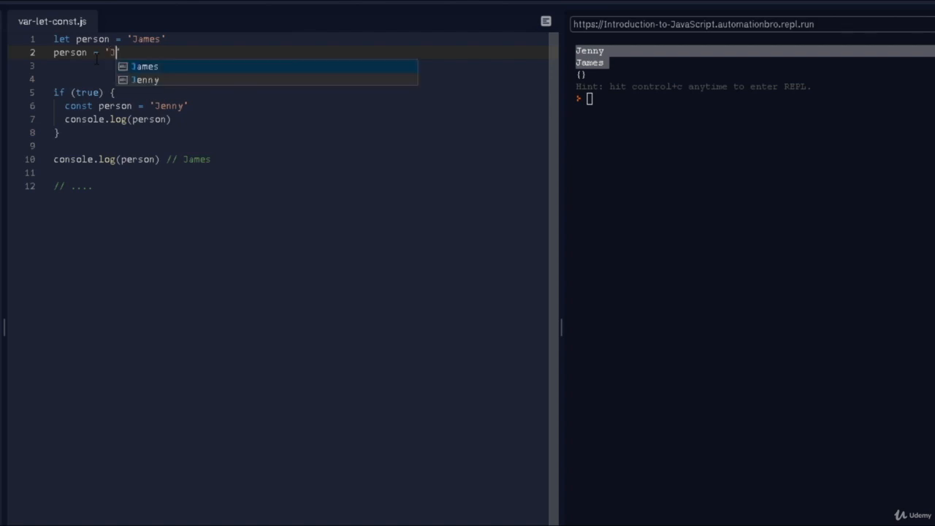
pyautogui.write("Jordan'")
pyautogui.hotkey('ctrl', 'Return')
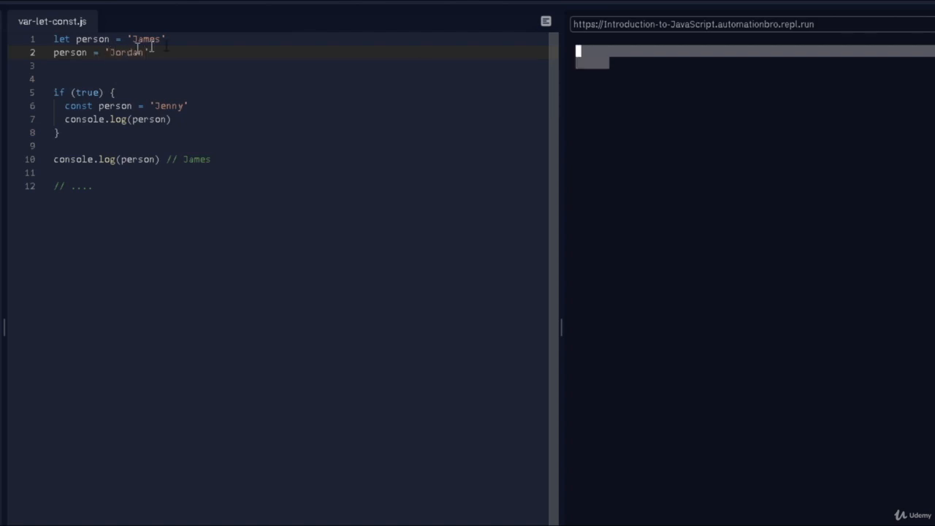
# - Highlight the James comment, the declaration and reassignment lines, the if block, Jordan and the final log's person
pyautogui.click(217, 183)
pyautogui.moveTo(212, 160); pyautogui.dragTo(53, 150)
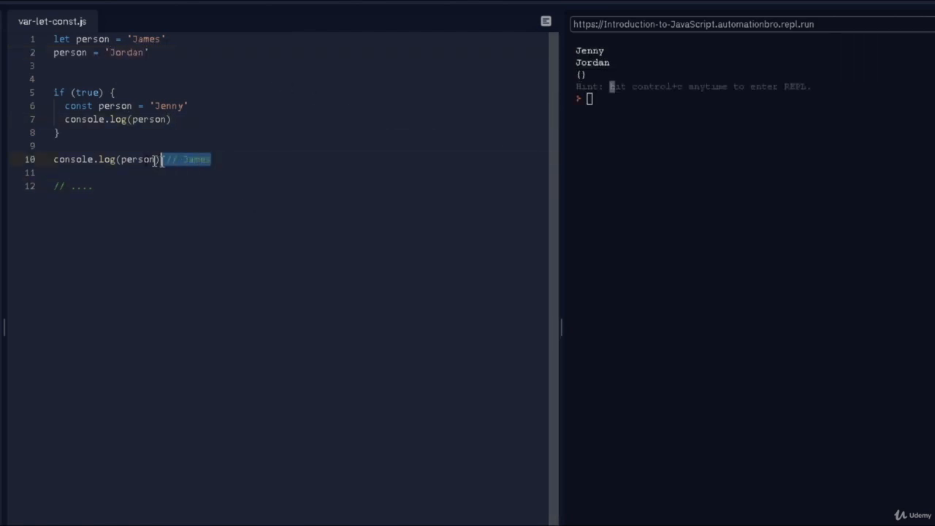
pyautogui.click(183, 172)
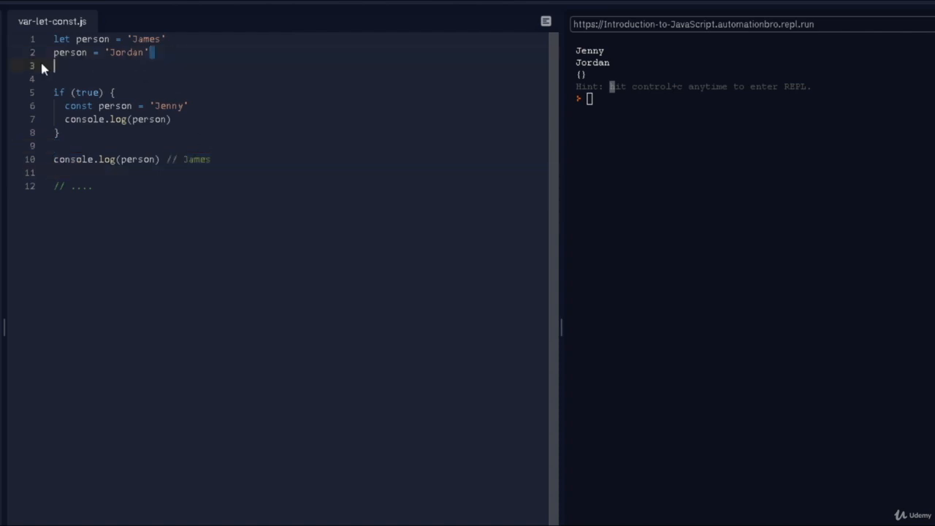
pyautogui.moveTo(152, 53); pyautogui.dragTo(40, 40)
pyautogui.click(103, 65)
pyautogui.moveTo(152, 58); pyautogui.dragTo(14, 33)
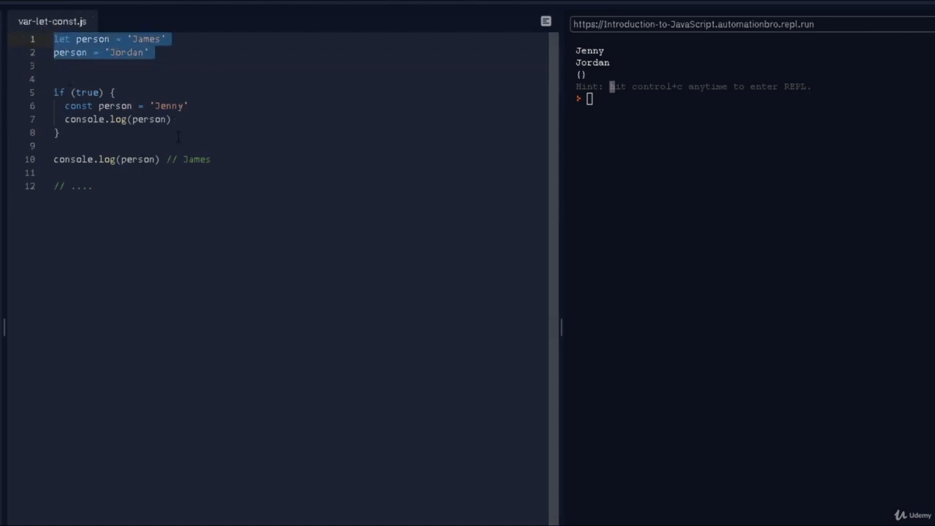
pyautogui.moveTo(64, 135); pyautogui.dragTo(35, 94)
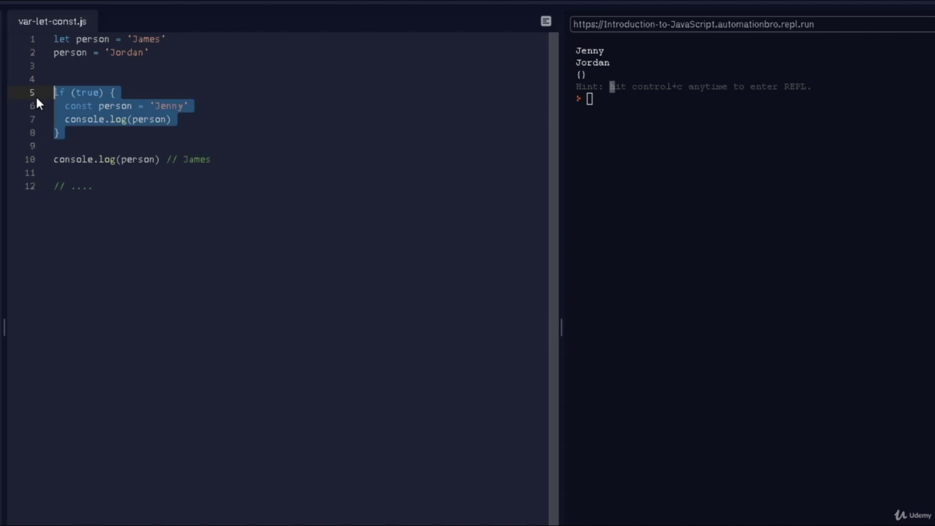
pyautogui.click(117, 93)
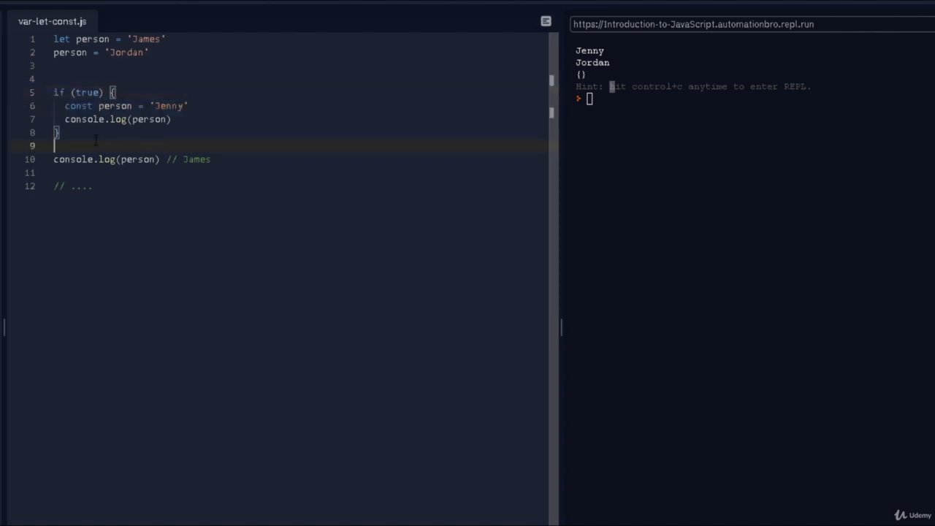
pyautogui.moveTo(150, 52); pyautogui.dragTo(54, 53)
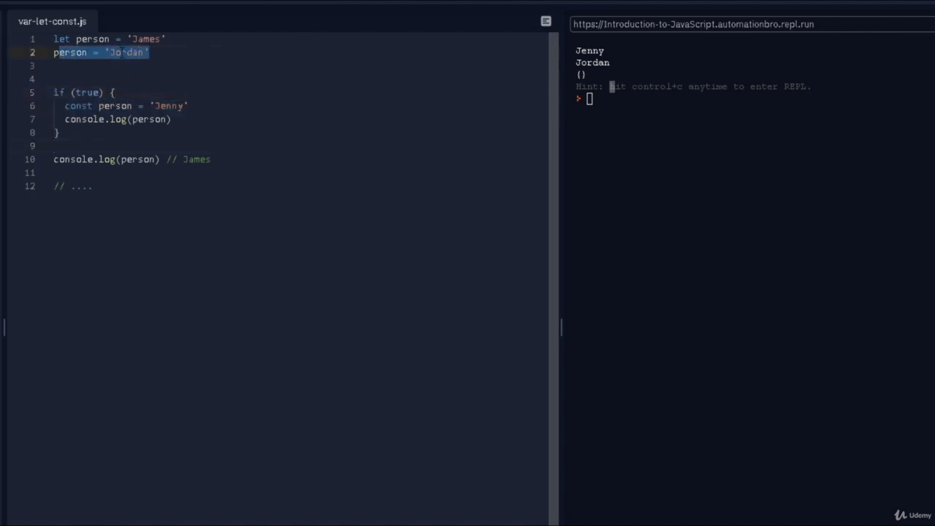
pyautogui.doubleClick(139, 159)
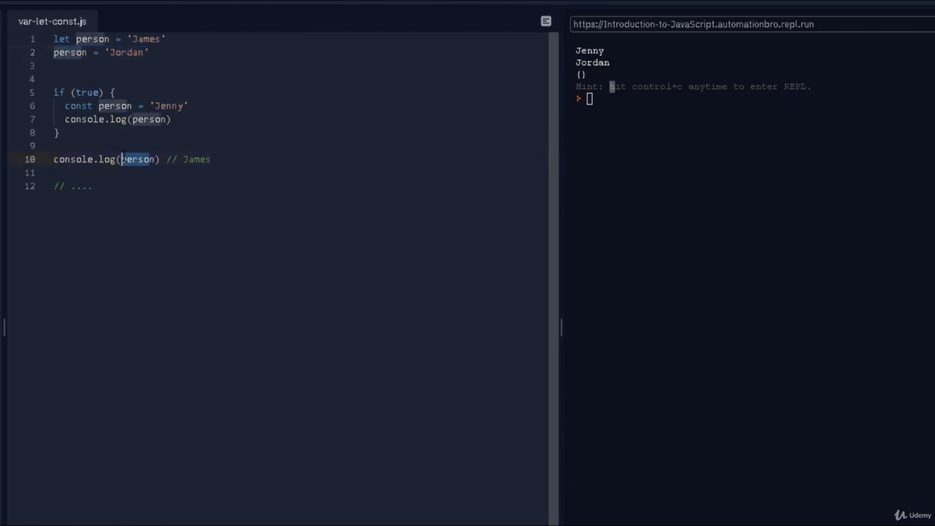
pyautogui.click(155, 186)
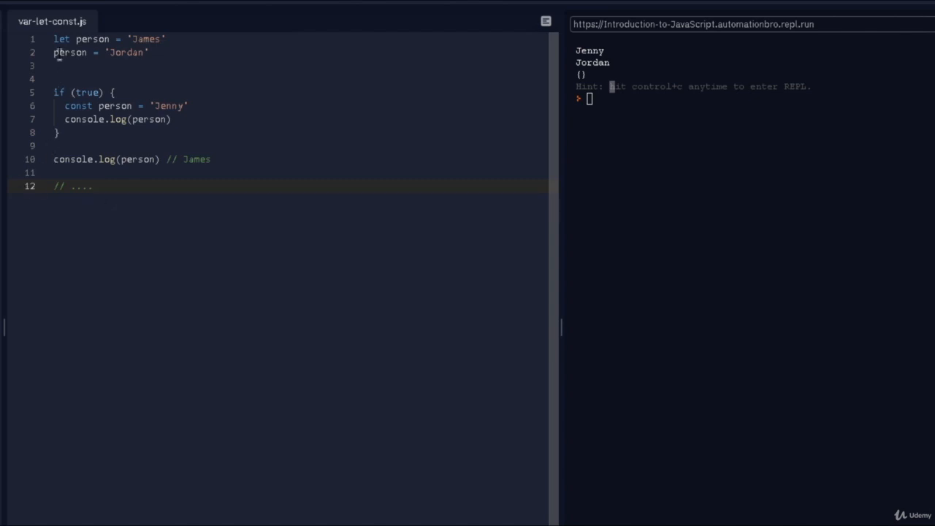
# - Change line 1 to const person = 'James', rerun to get TypeError: Assignment to constant variable, and highlight that declaration
pyautogui.doubleClick(61, 38)
pyautogui.write('const')
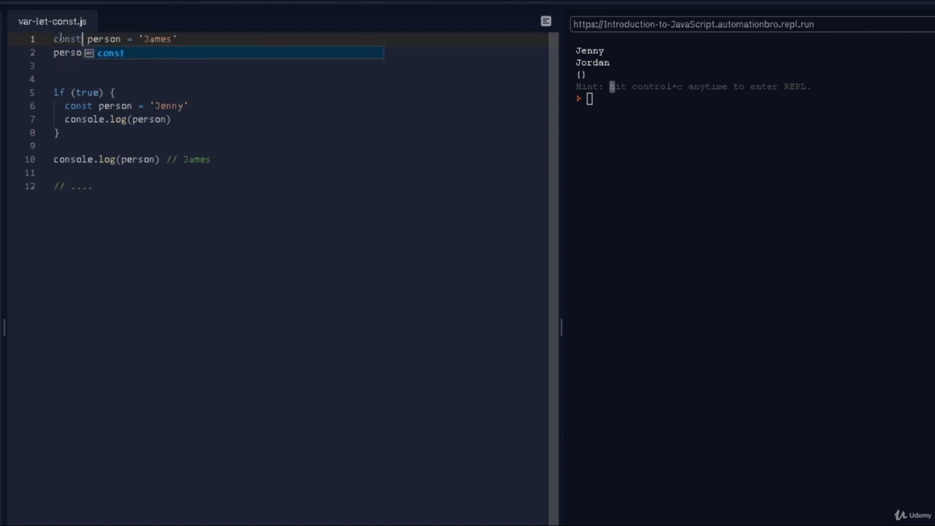
pyautogui.click(187, 106)
pyautogui.hotkey('ctrl', 'Return')
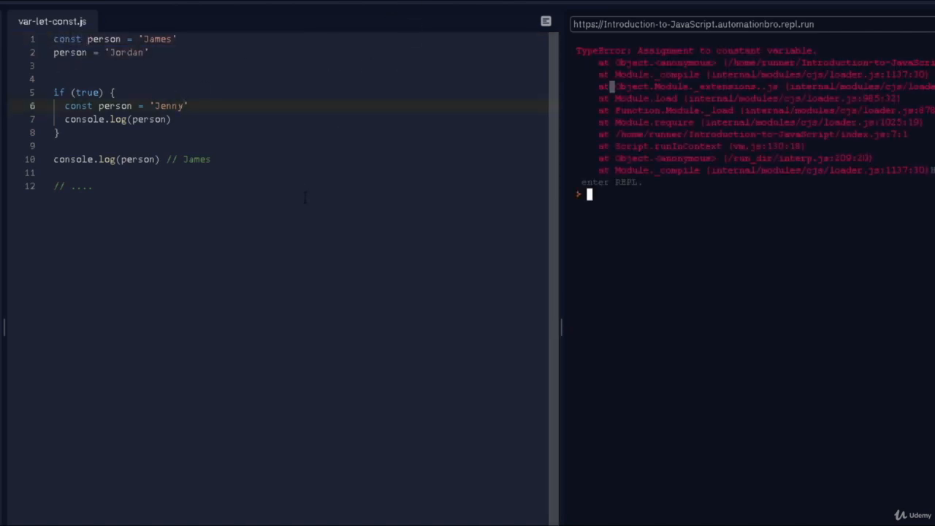
pyautogui.click(393, 186)
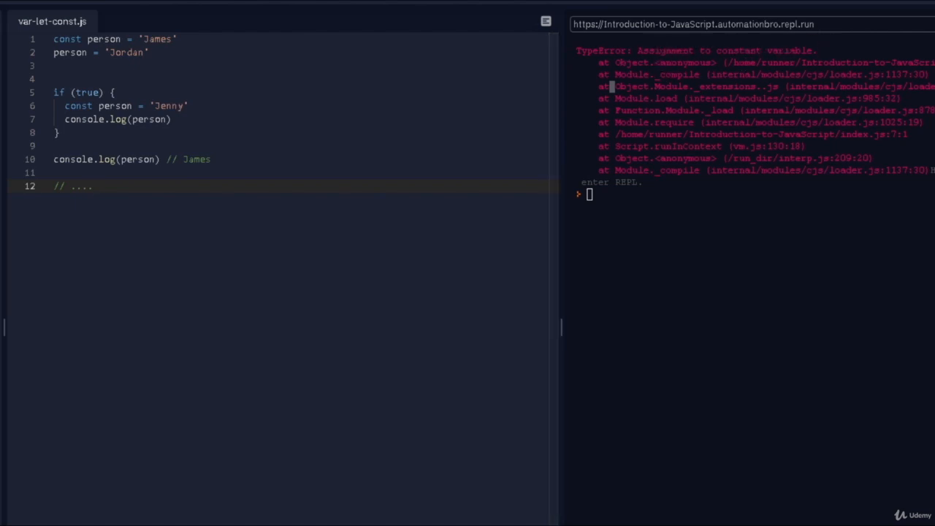
pyautogui.click(196, 64)
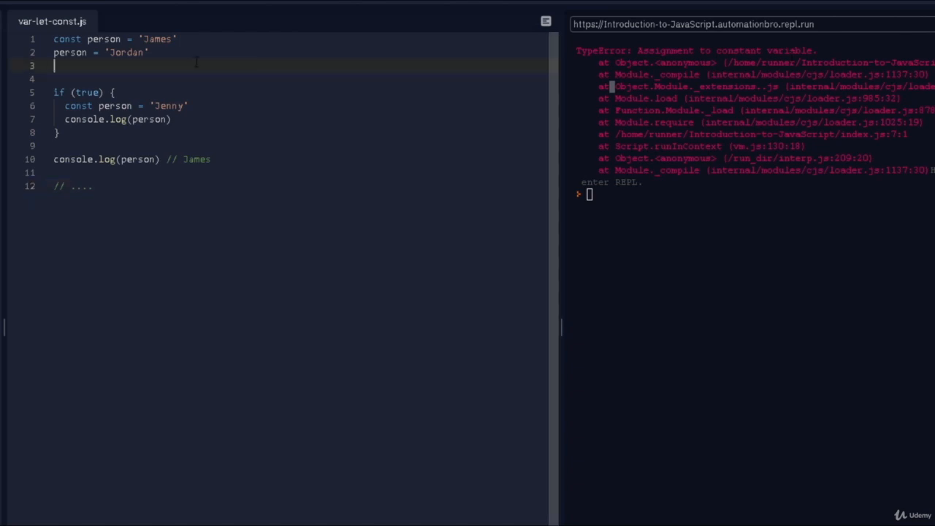
pyautogui.moveTo(179, 39); pyautogui.dragTo(51, 39)
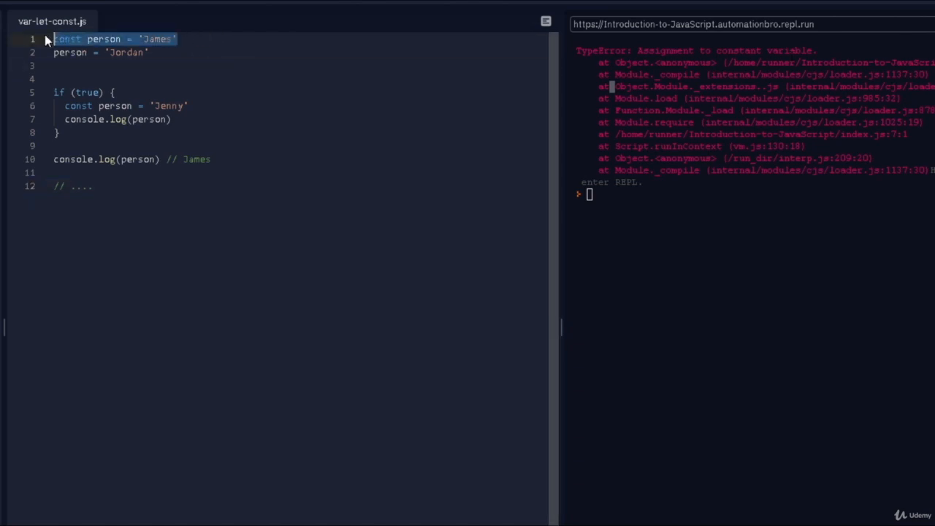
# - Prefix line 2 with const and rerun, highlighting the 'person' already-declared SyntaxError
pyautogui.click(176, 67)
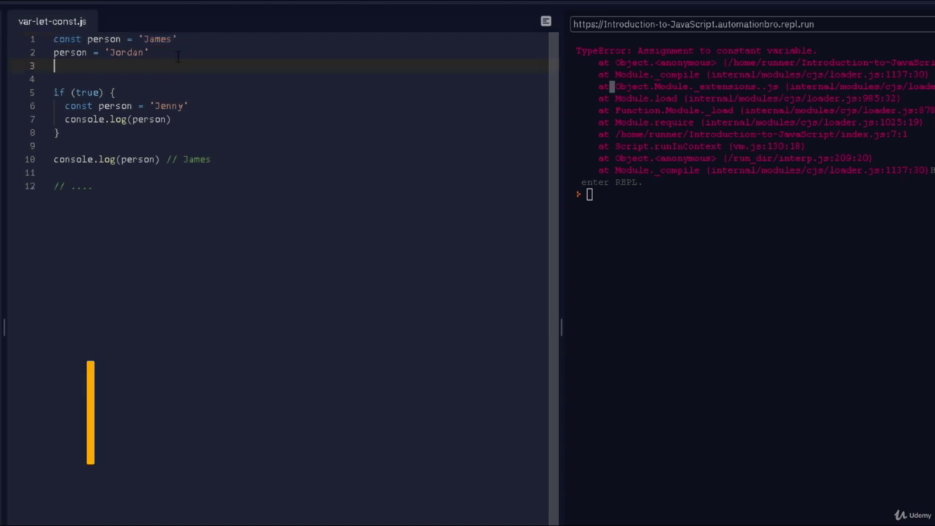
pyautogui.click(178, 53)
pyautogui.press('Home')
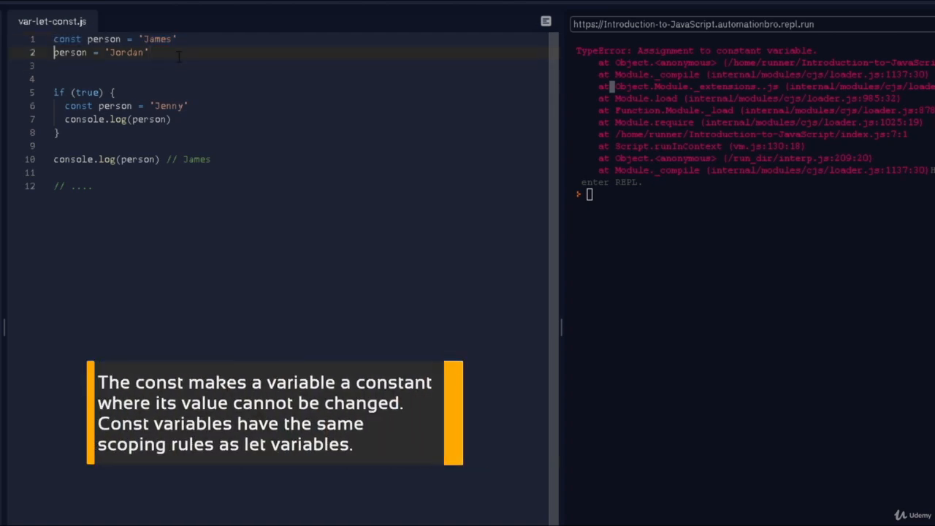
pyautogui.write('const')
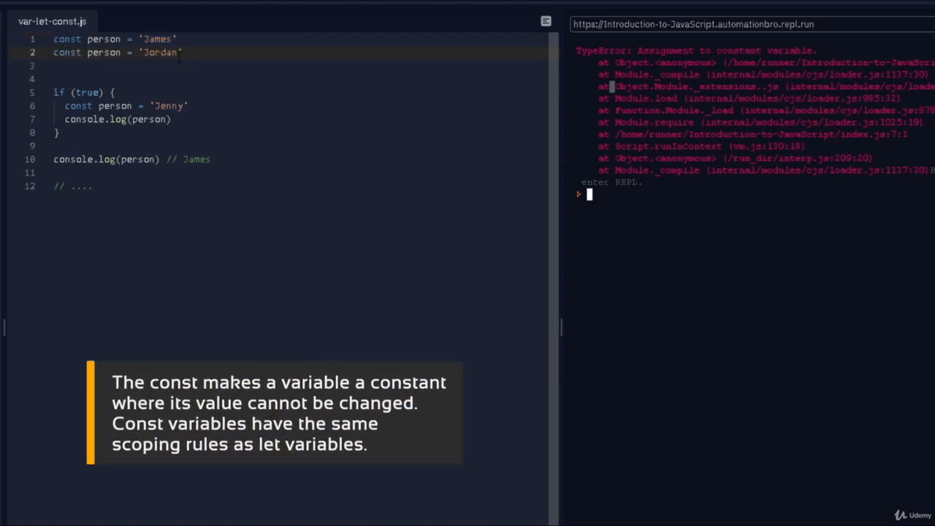
pyautogui.hotkey('ctrl', 'Return')
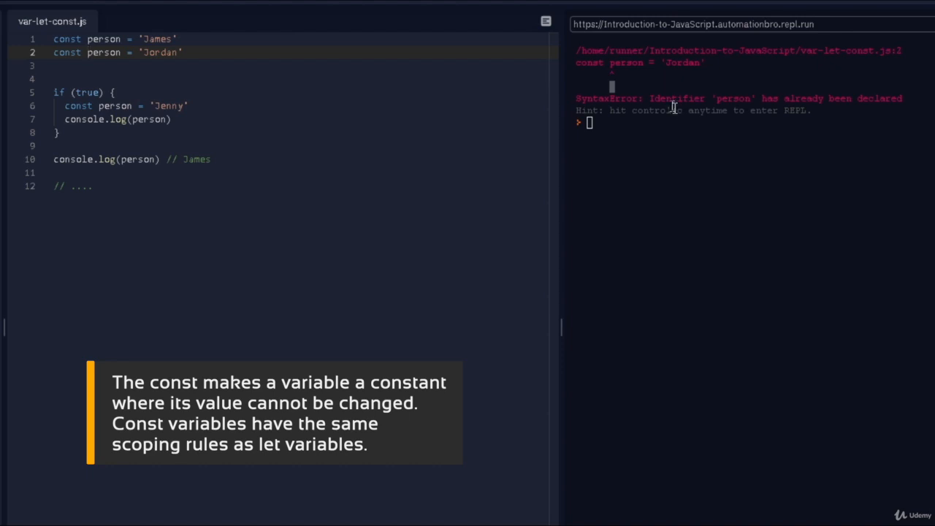
pyautogui.moveTo(651, 98); pyautogui.dragTo(914, 96)
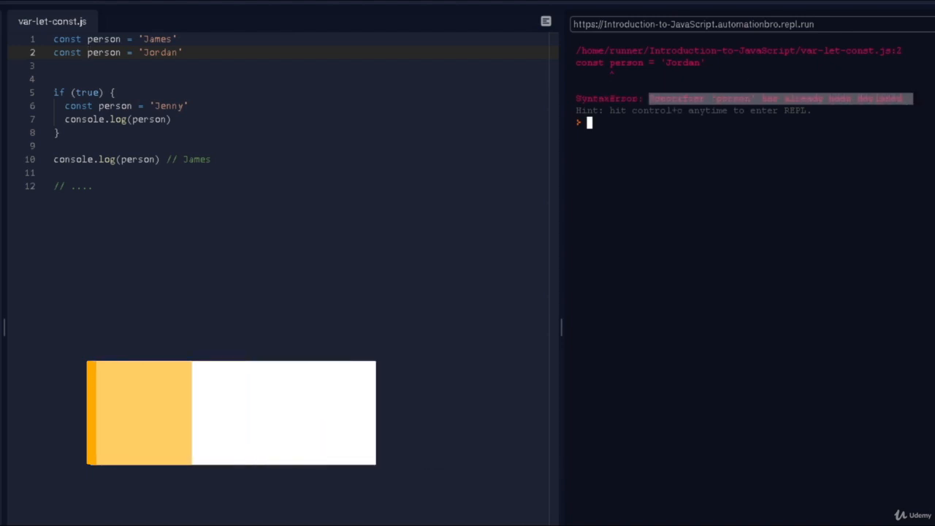
pyautogui.click(767, 133)
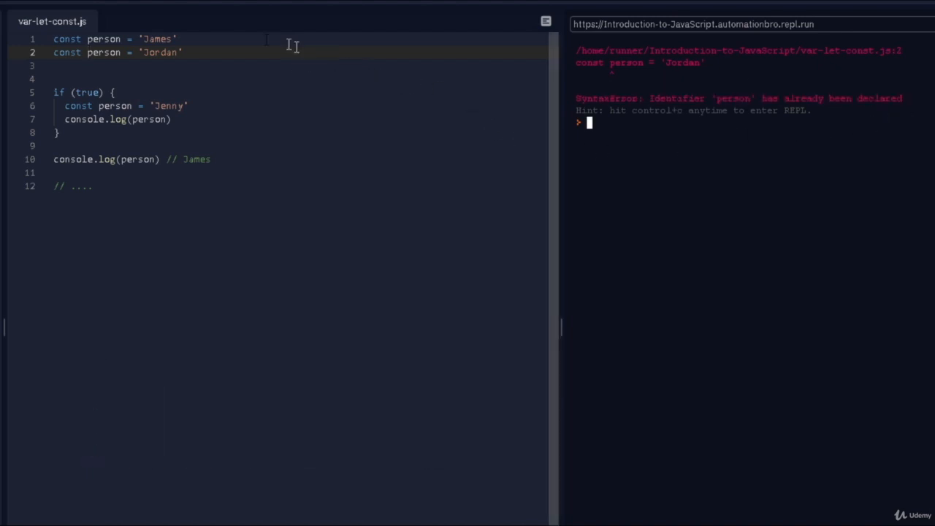
# - Replace both const keywords on lines 1–2 with var and rerun, printing Jenny then Jordan
pyautogui.doubleClick(70, 38)
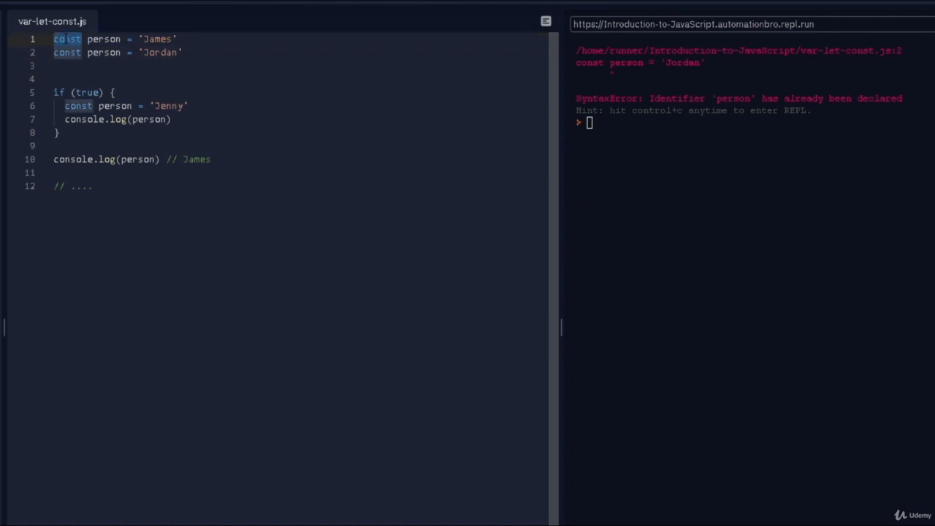
pyautogui.hotkey('ctrl', 'd')
pyautogui.write('var')
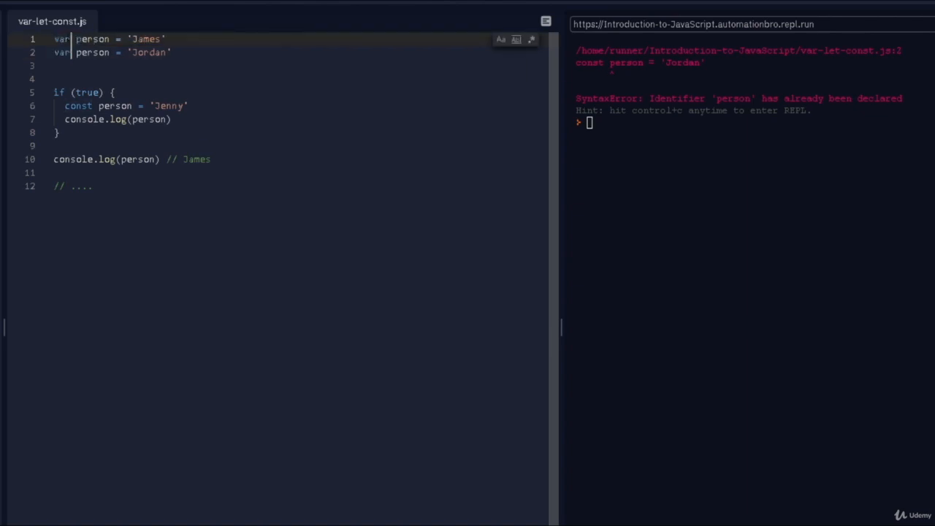
pyautogui.hotkey('ctrl', 'Return')
pyautogui.doubleClick(590, 50)
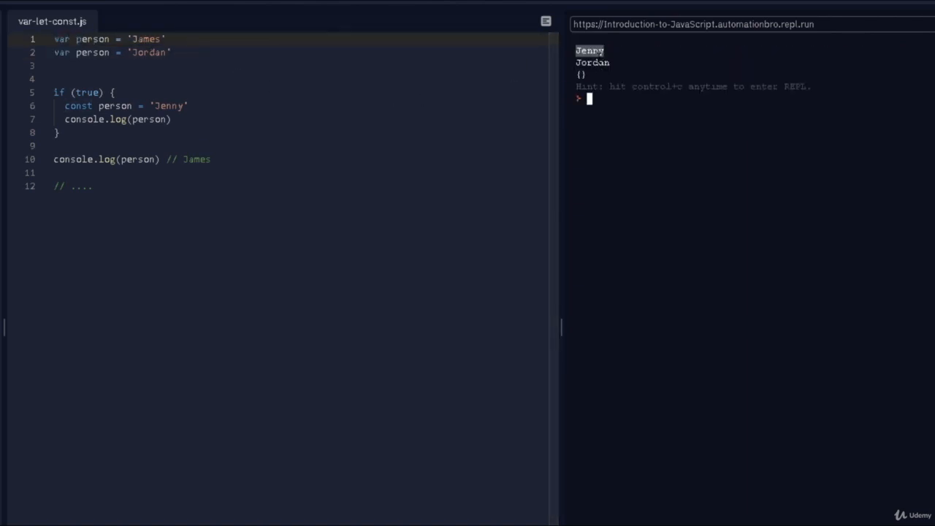
pyautogui.click(115, 92)
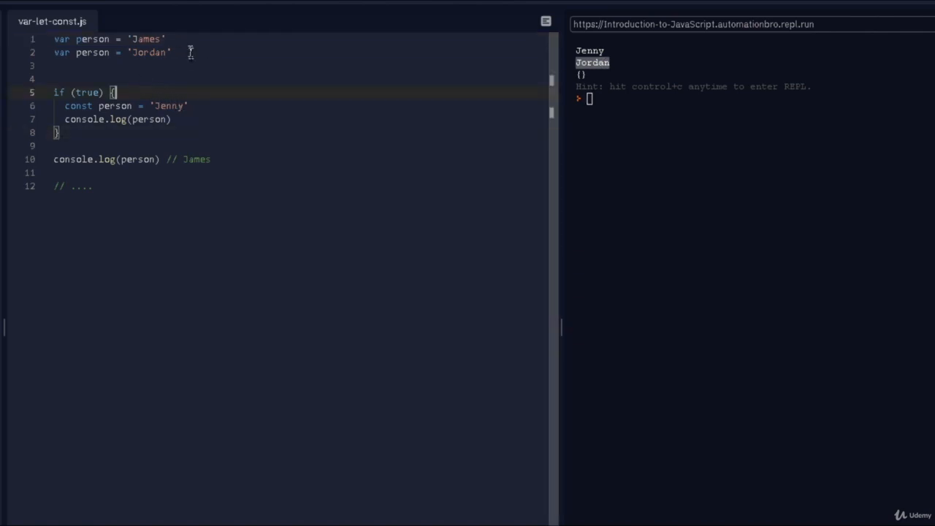
# - Replace both var keywords on lines 1–2 with let and rerun, producing the already-declared SyntaxError
pyautogui.doubleClick(61, 39)
pyautogui.hotkey('ctrl', 'd')
pyautogui.write('let')
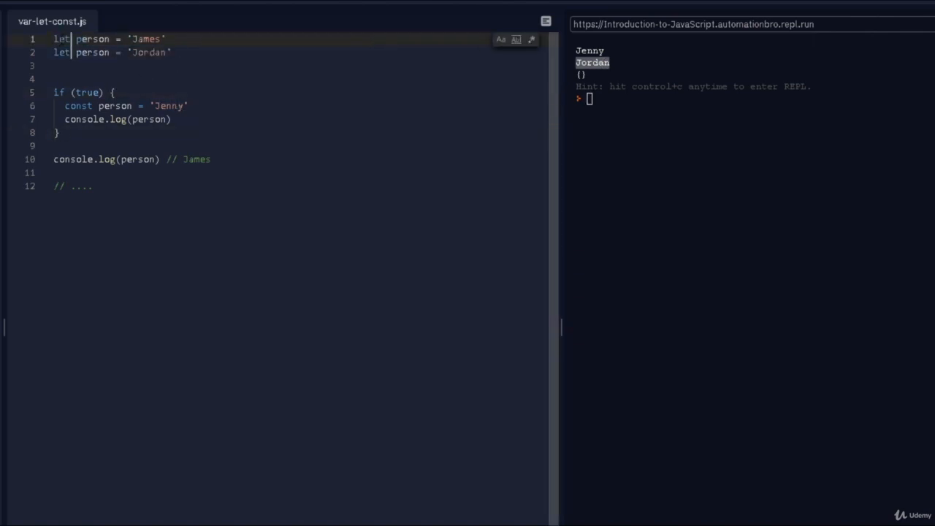
pyautogui.hotkey('ctrl', 'Return')
pyautogui.click(189, 106)
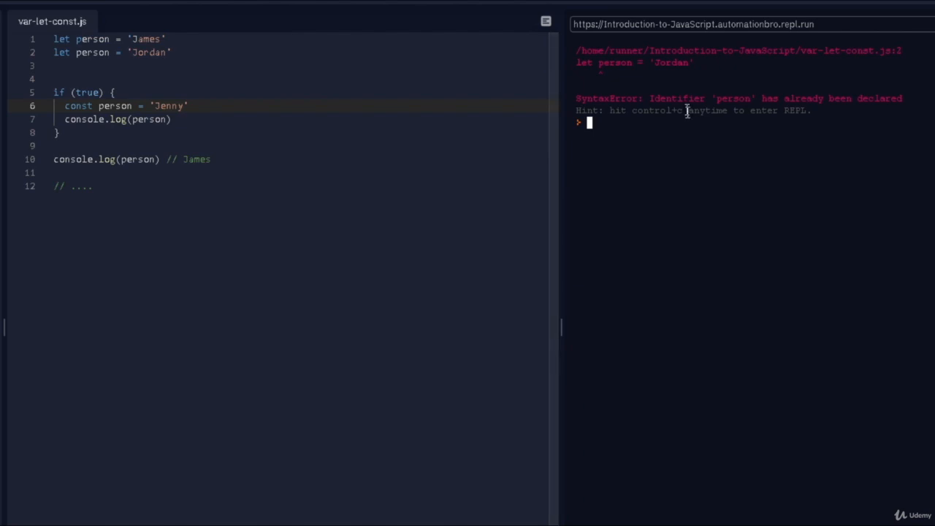